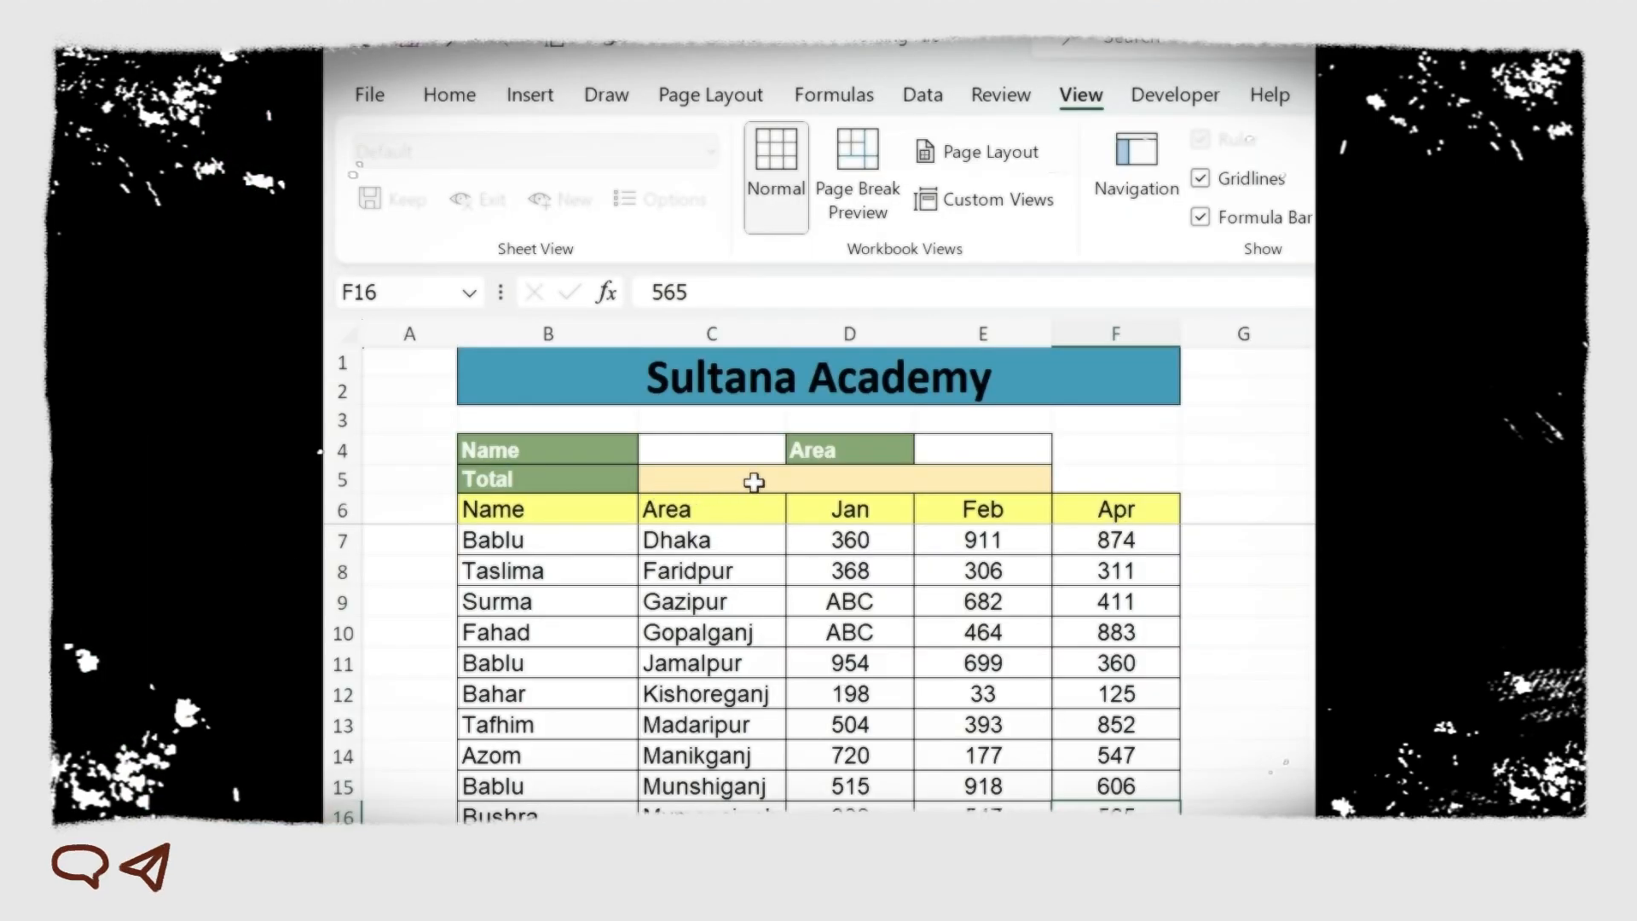
Enter the formula =COUNT(D7:F26) in the Total cell C5 to count the numeric entries from Jan to Apr.
click(754, 480)
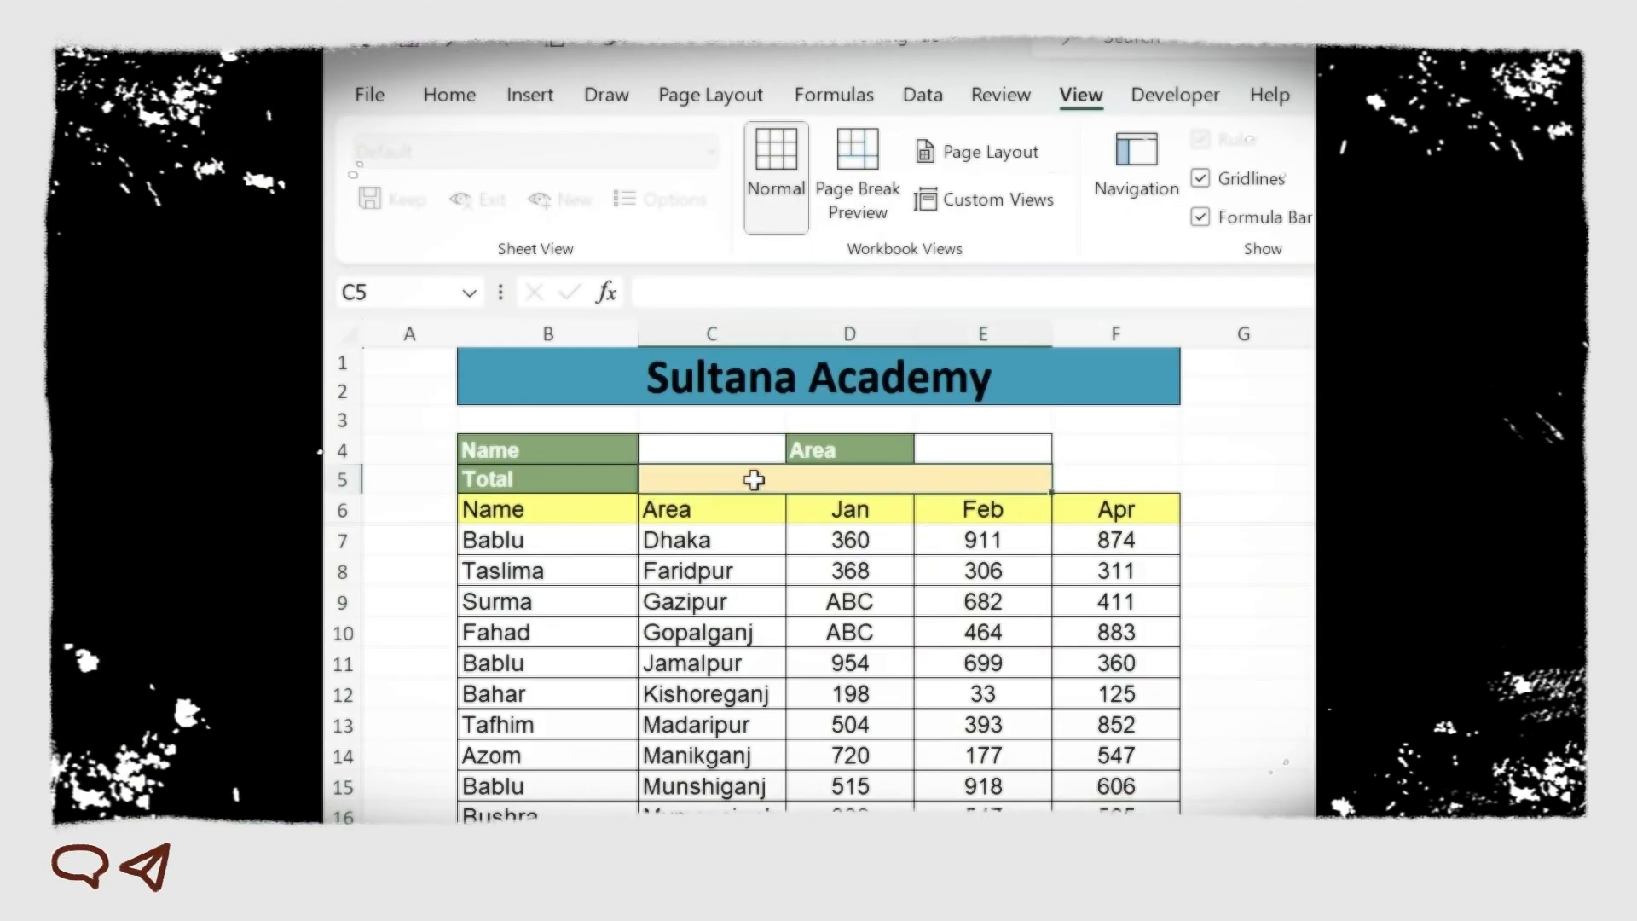
text(=)
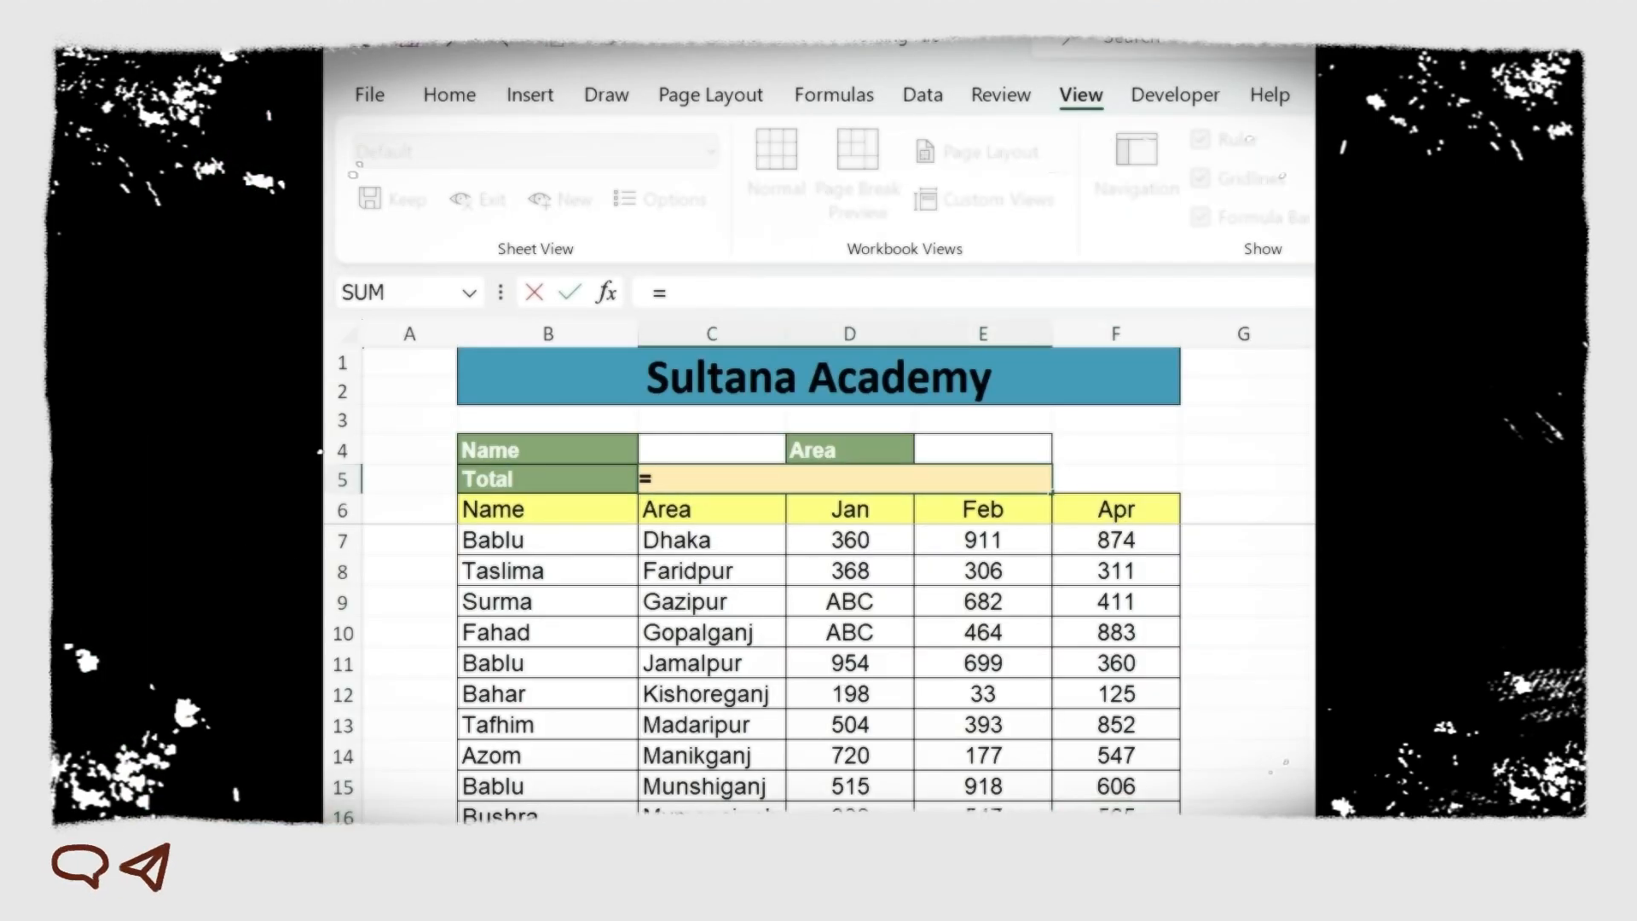
text(co)
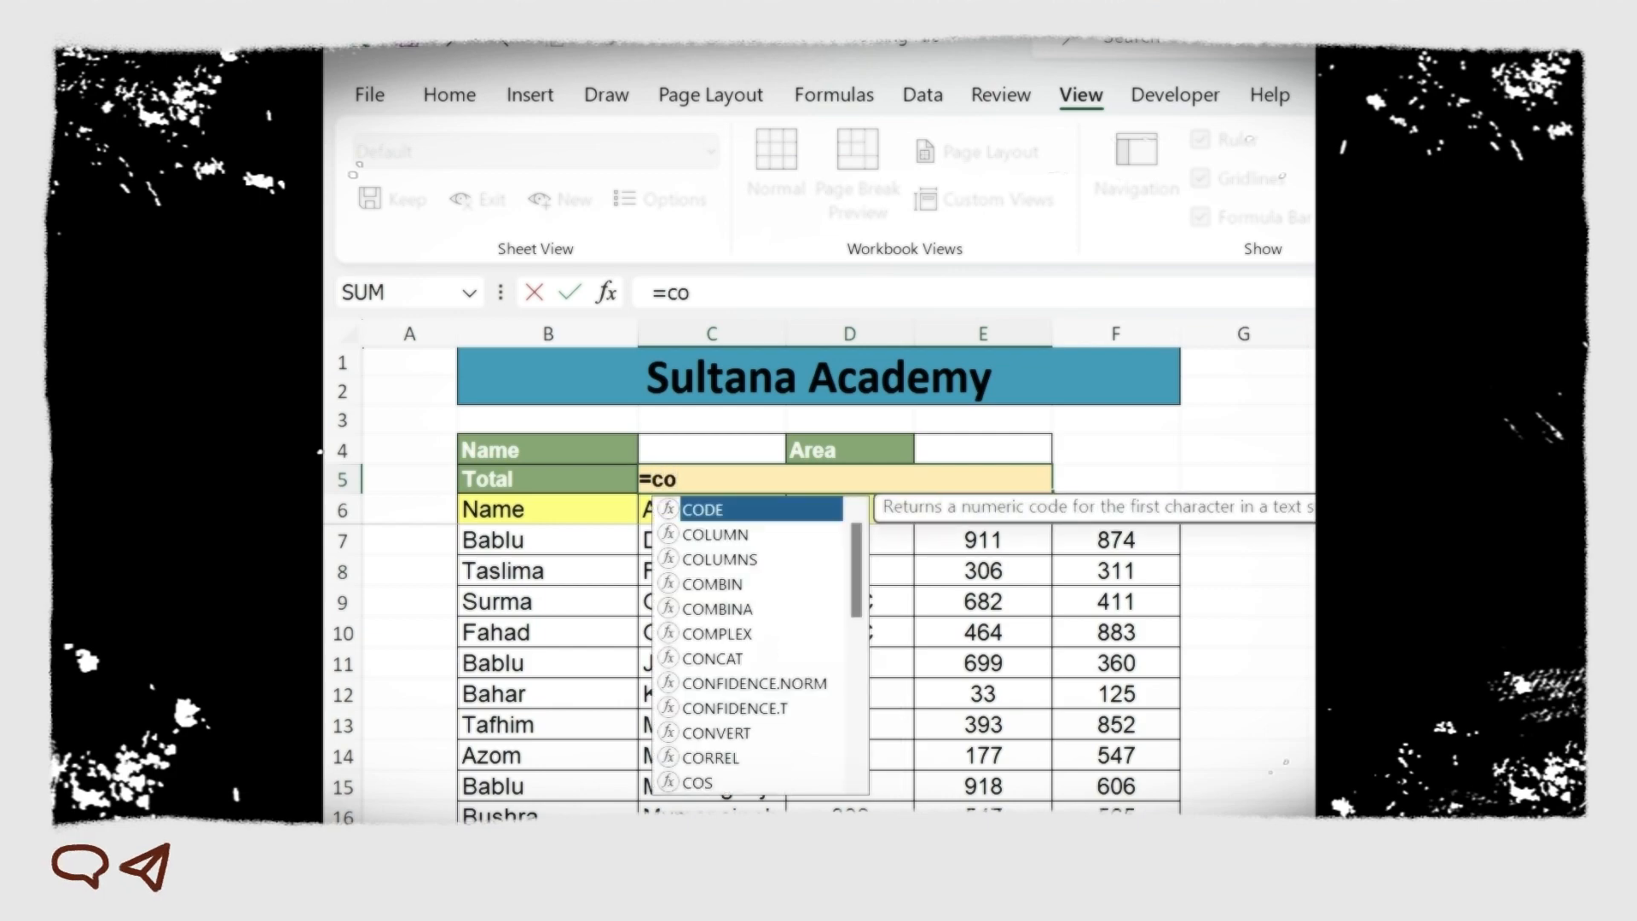
text(unt)
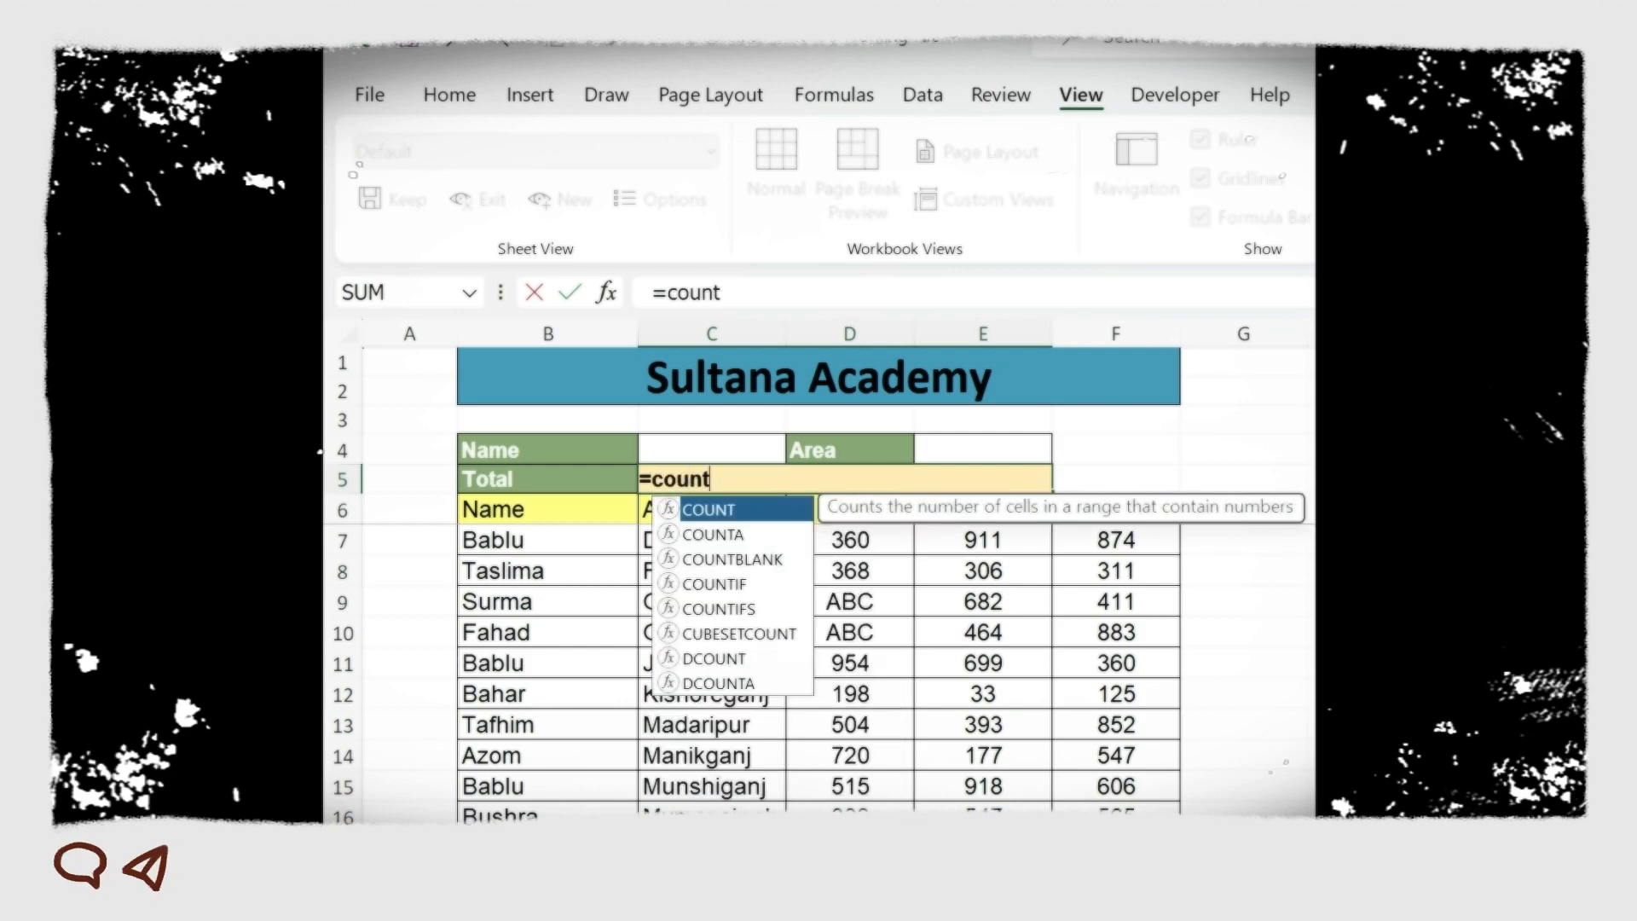
double_click(686, 512)
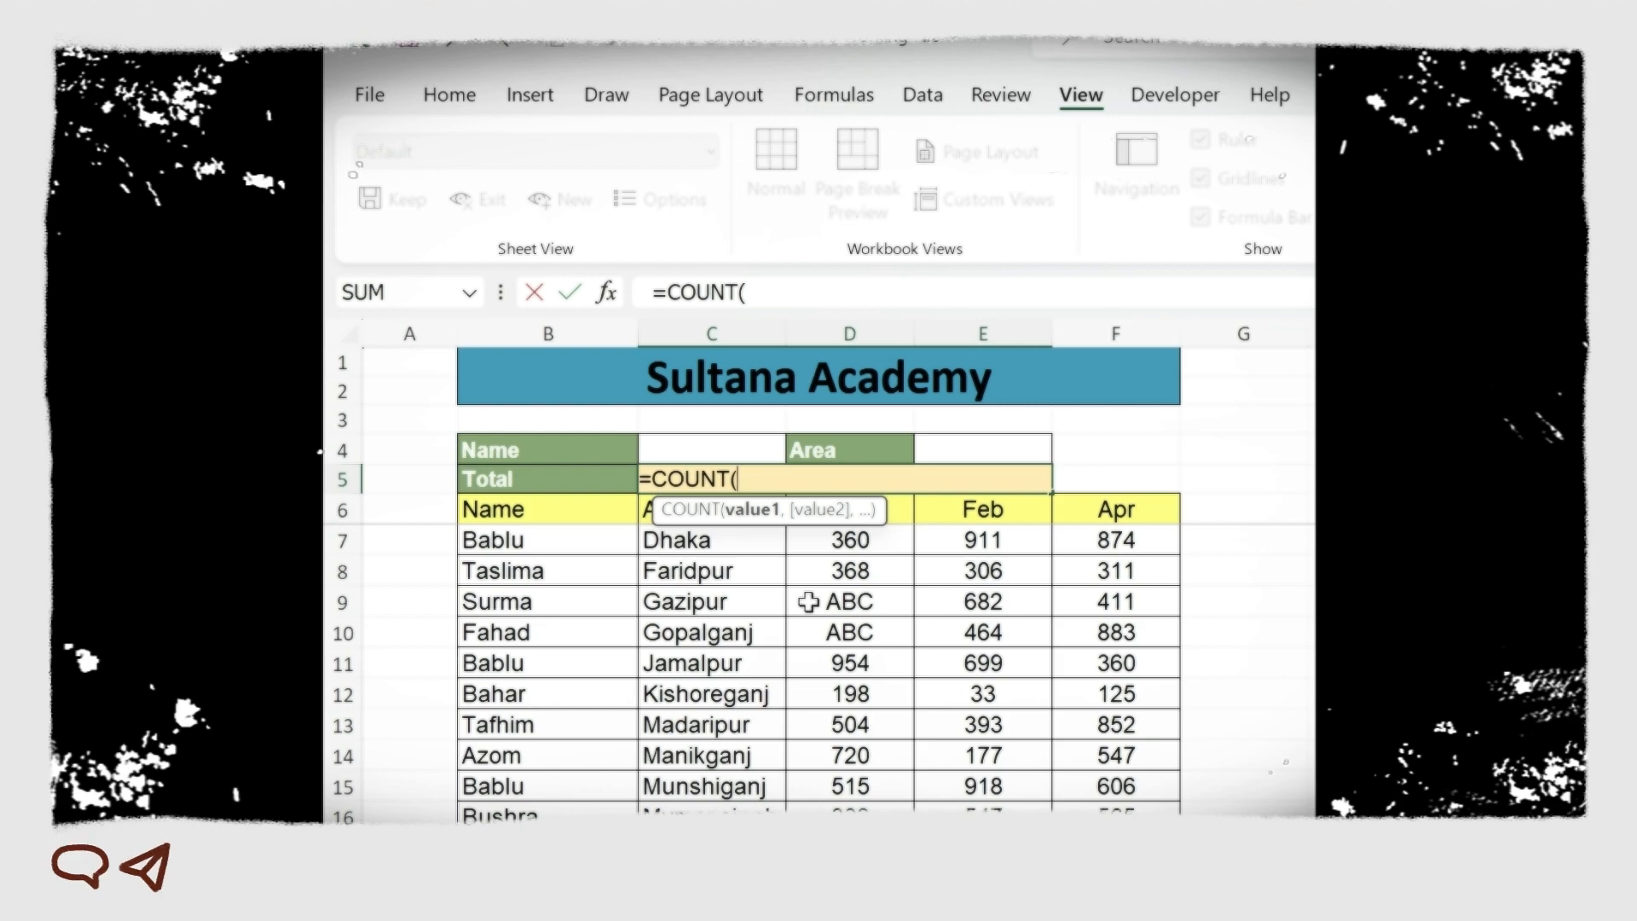
click(823, 539)
drag(823, 539, 1066, 823)
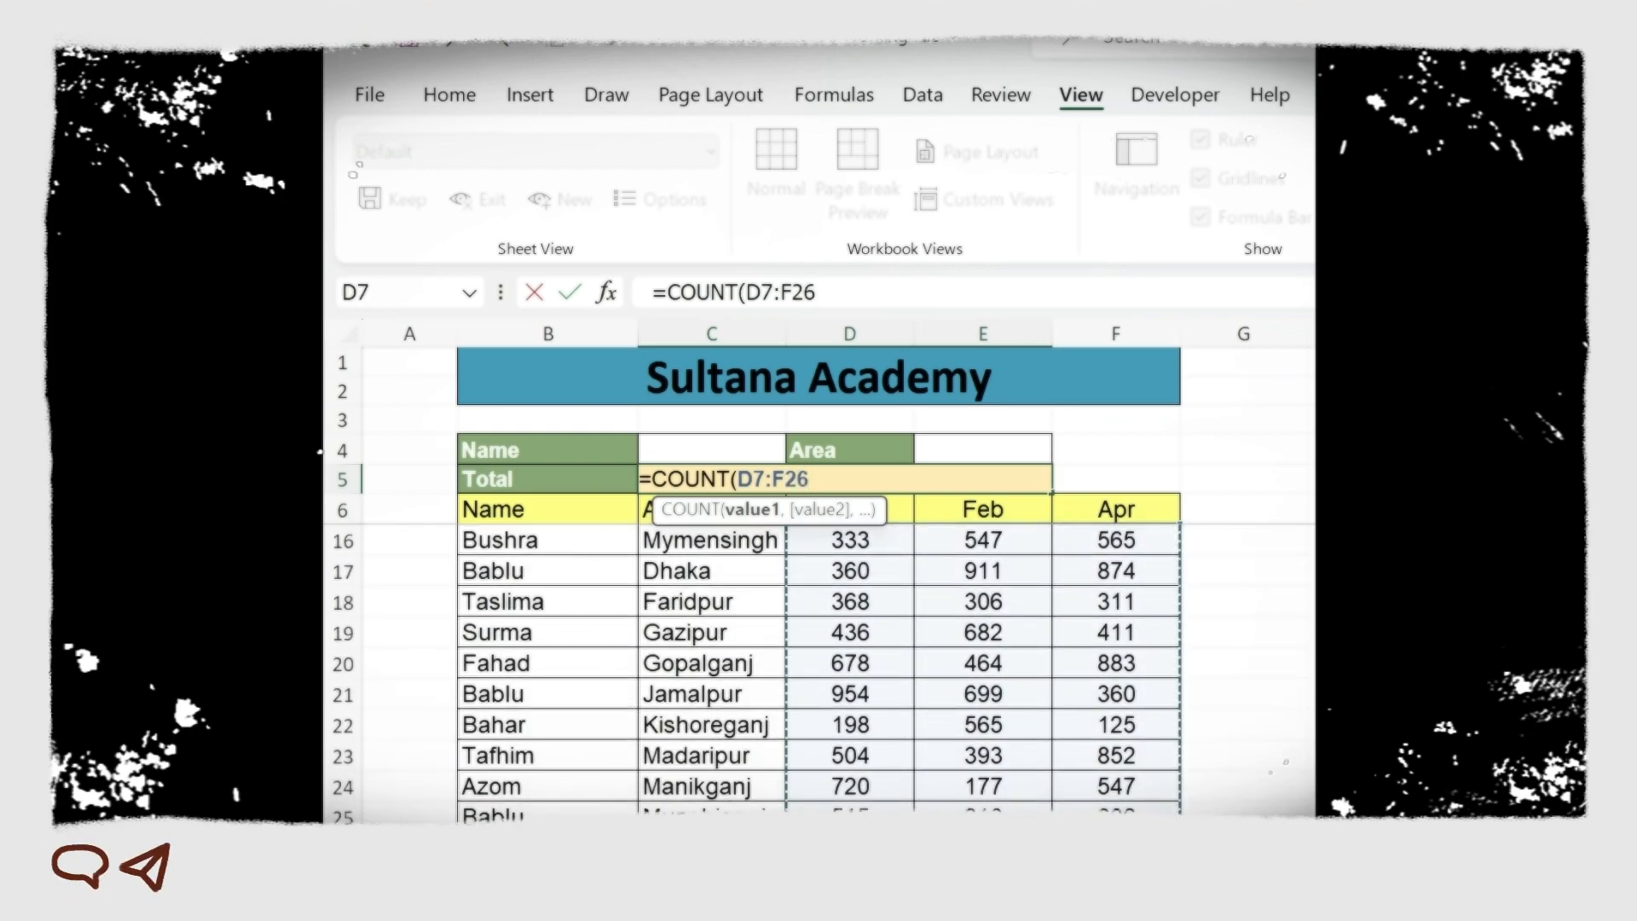
text())
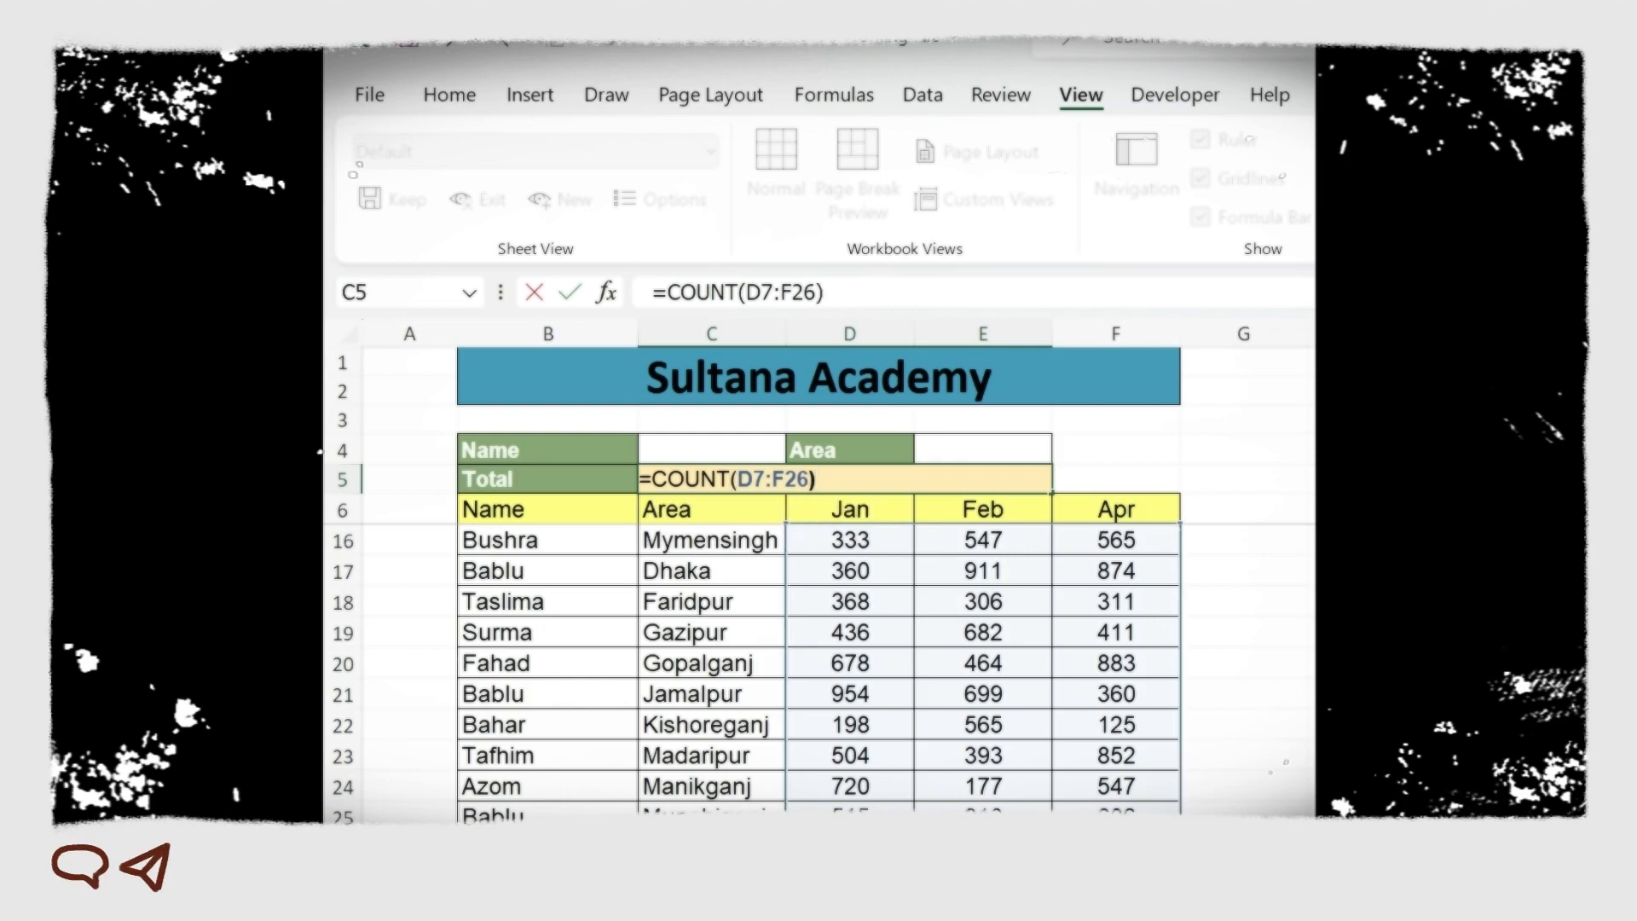
key(Return)
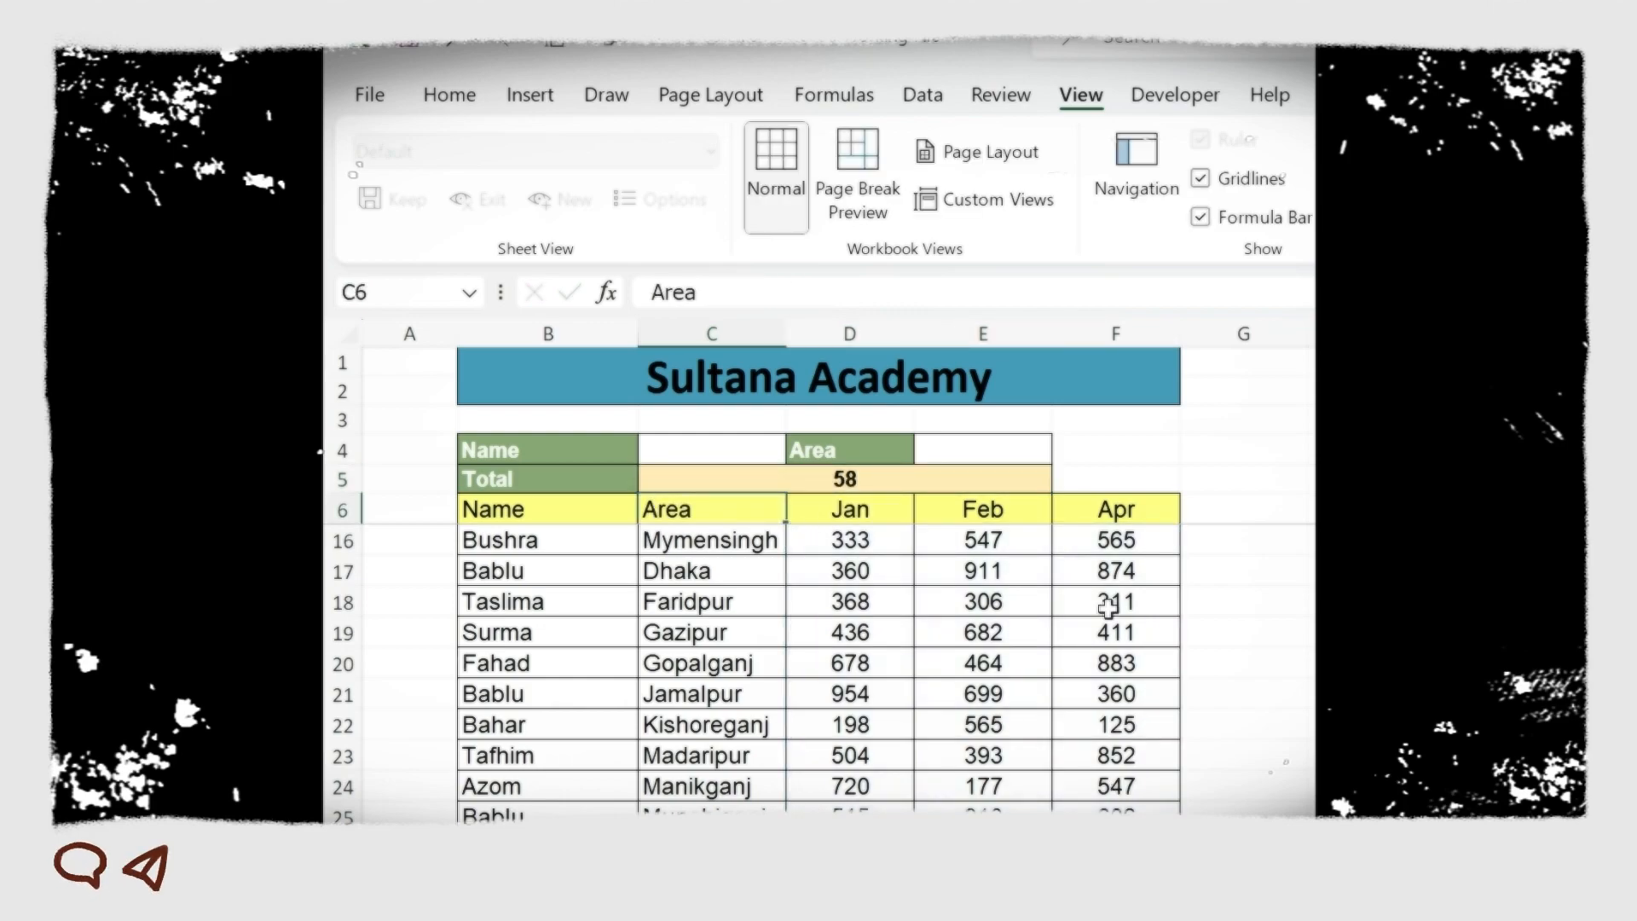
Inspect the cell range used by the COUNT formula in the Total cell, leaving the formula as it is.
click(904, 485)
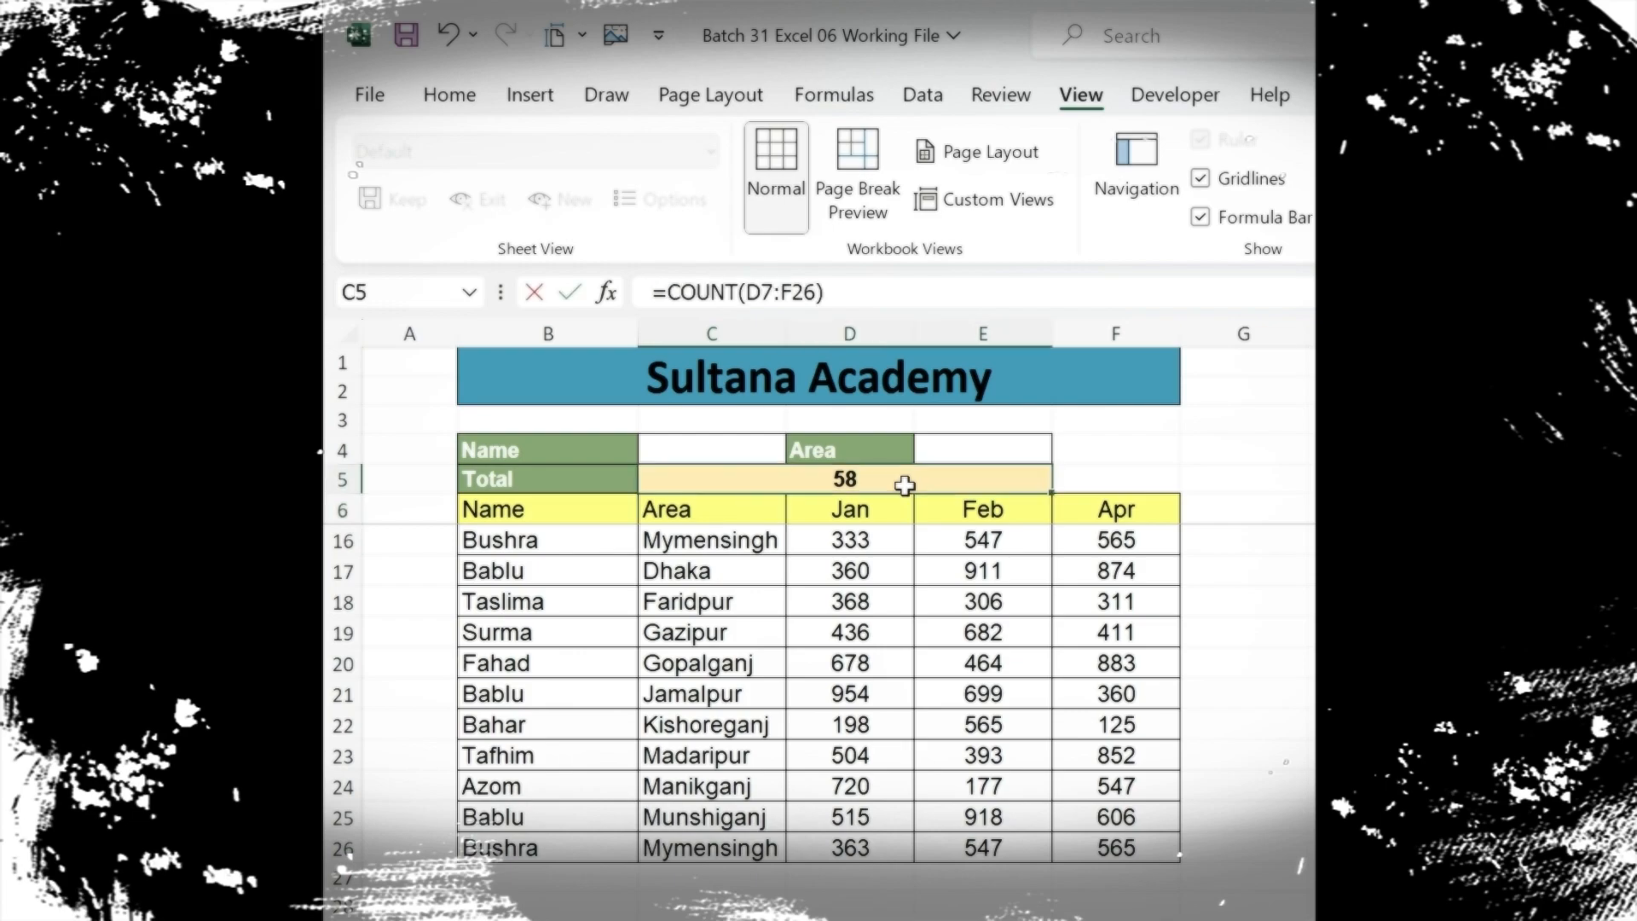
double_click(905, 485)
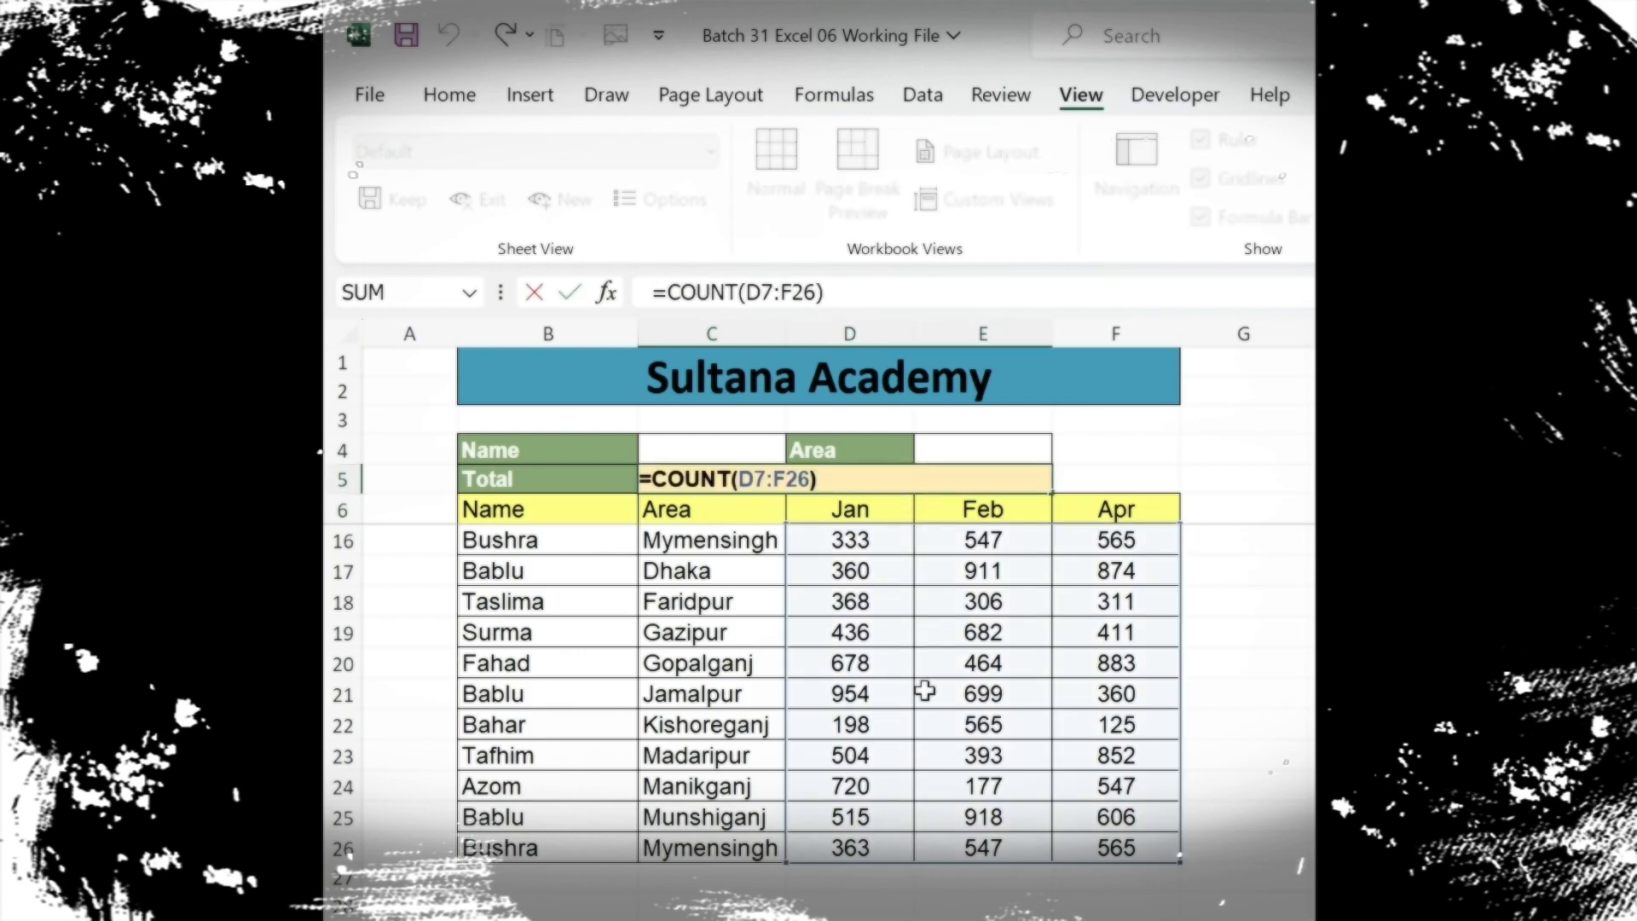
key(Return)
Clear the Jan entries in cells D8 and D9 to test the count.
scroll(927, 692, up, 3)
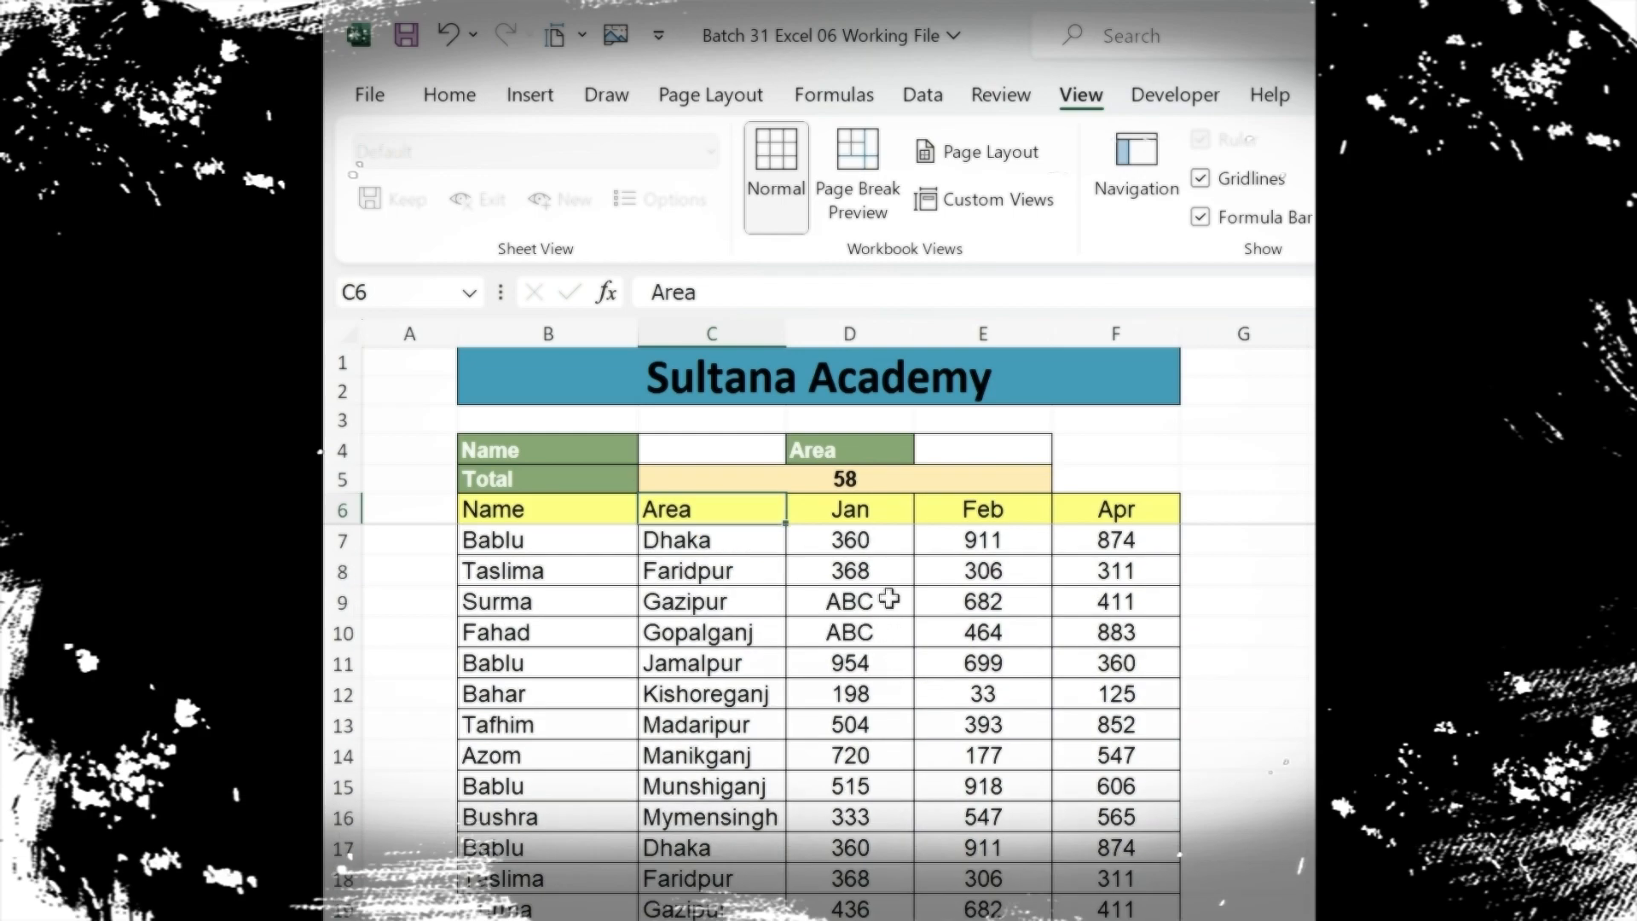
click(892, 571)
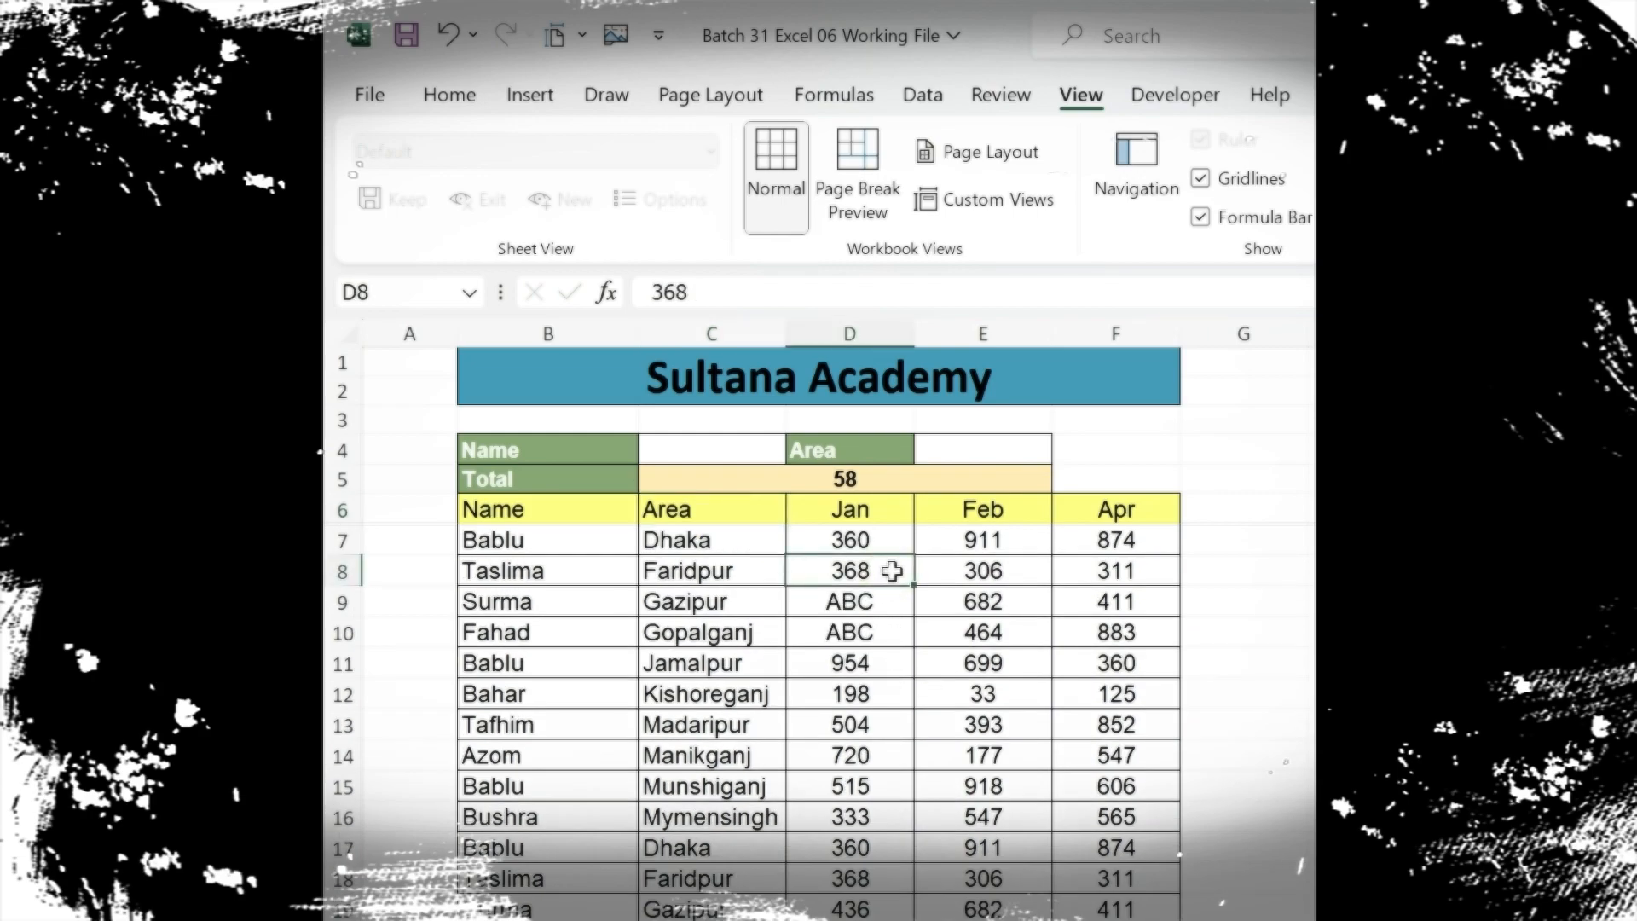
key(Delete)
click(1310, 663)
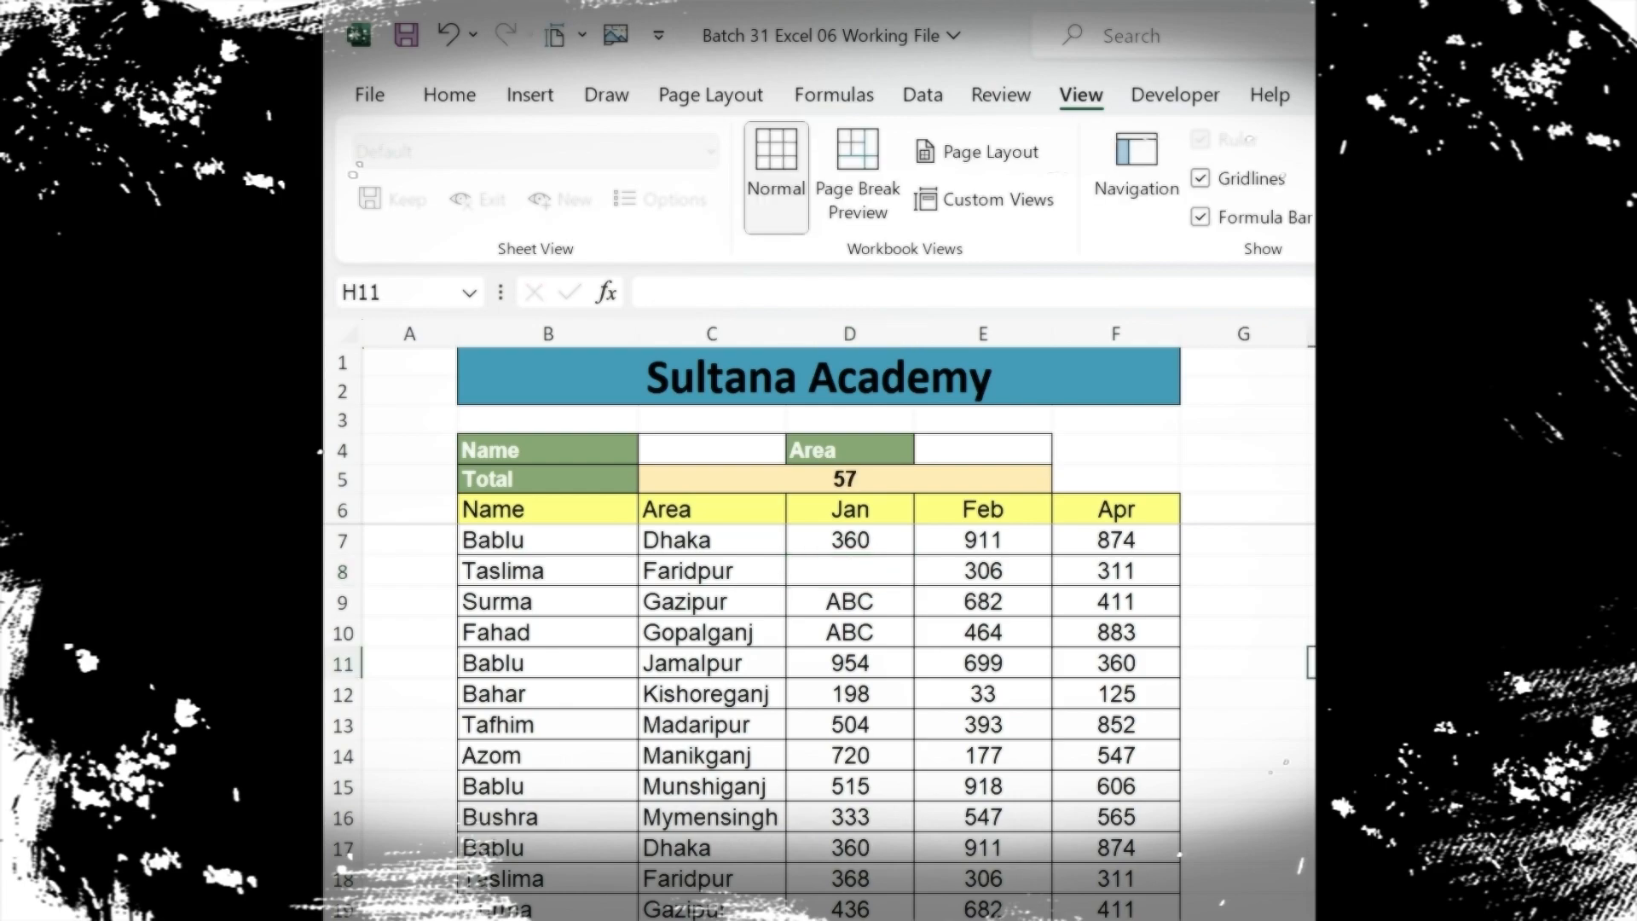
click(889, 606)
key(Delete)
click(1160, 652)
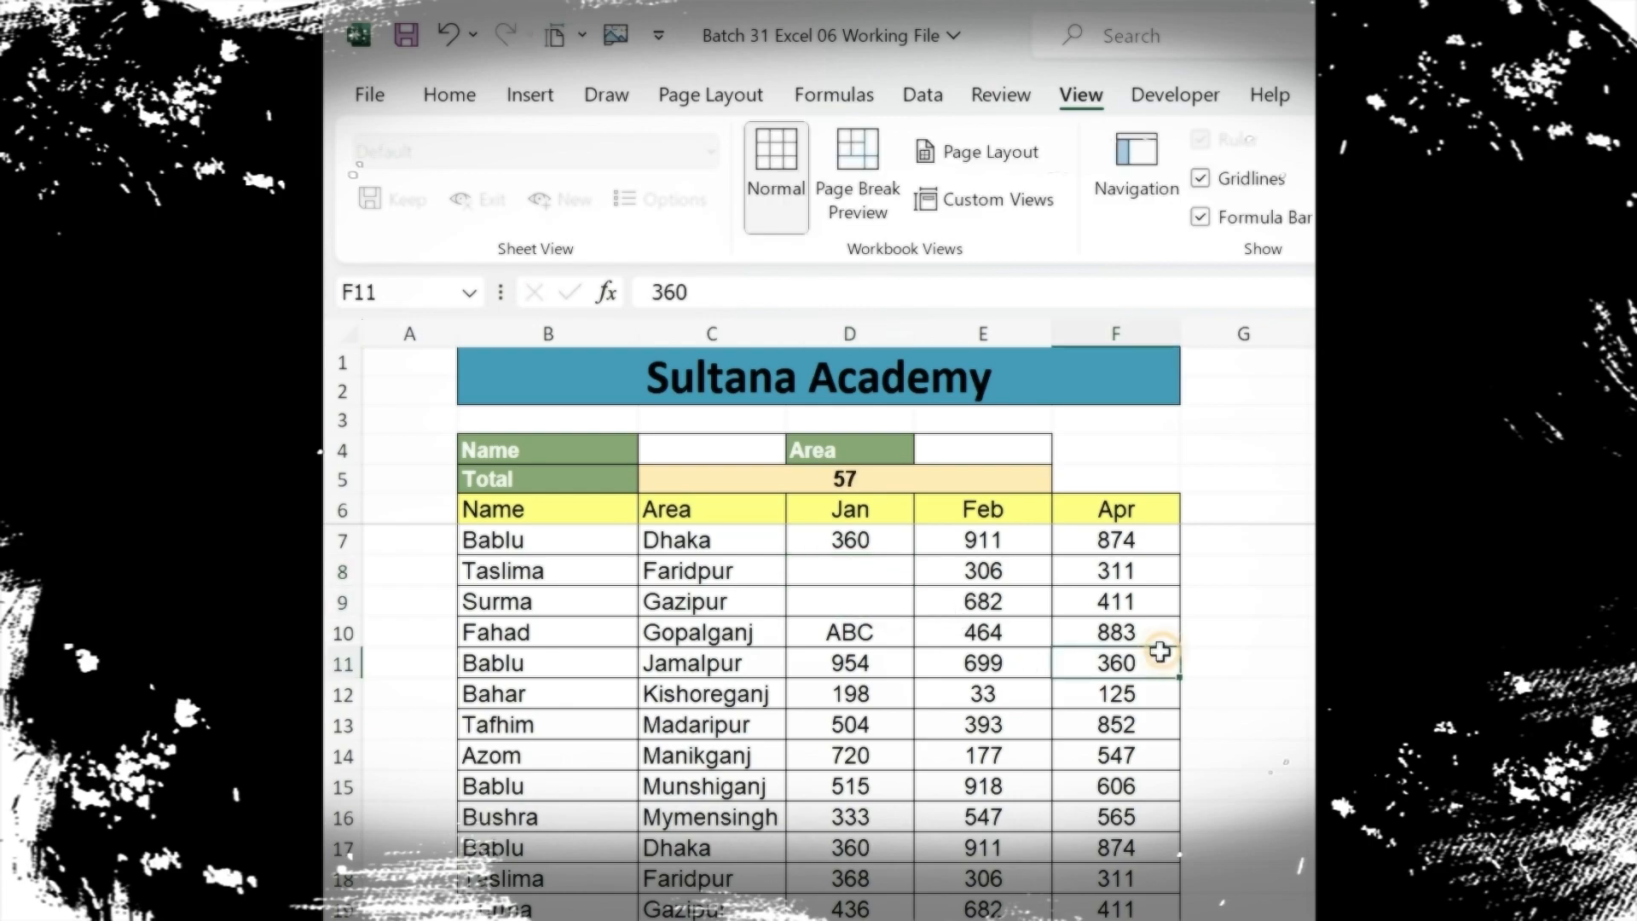
Clear the Apr value in cell F9 and the Jan entry in cell D10.
click(1107, 598)
key(BackSpace)
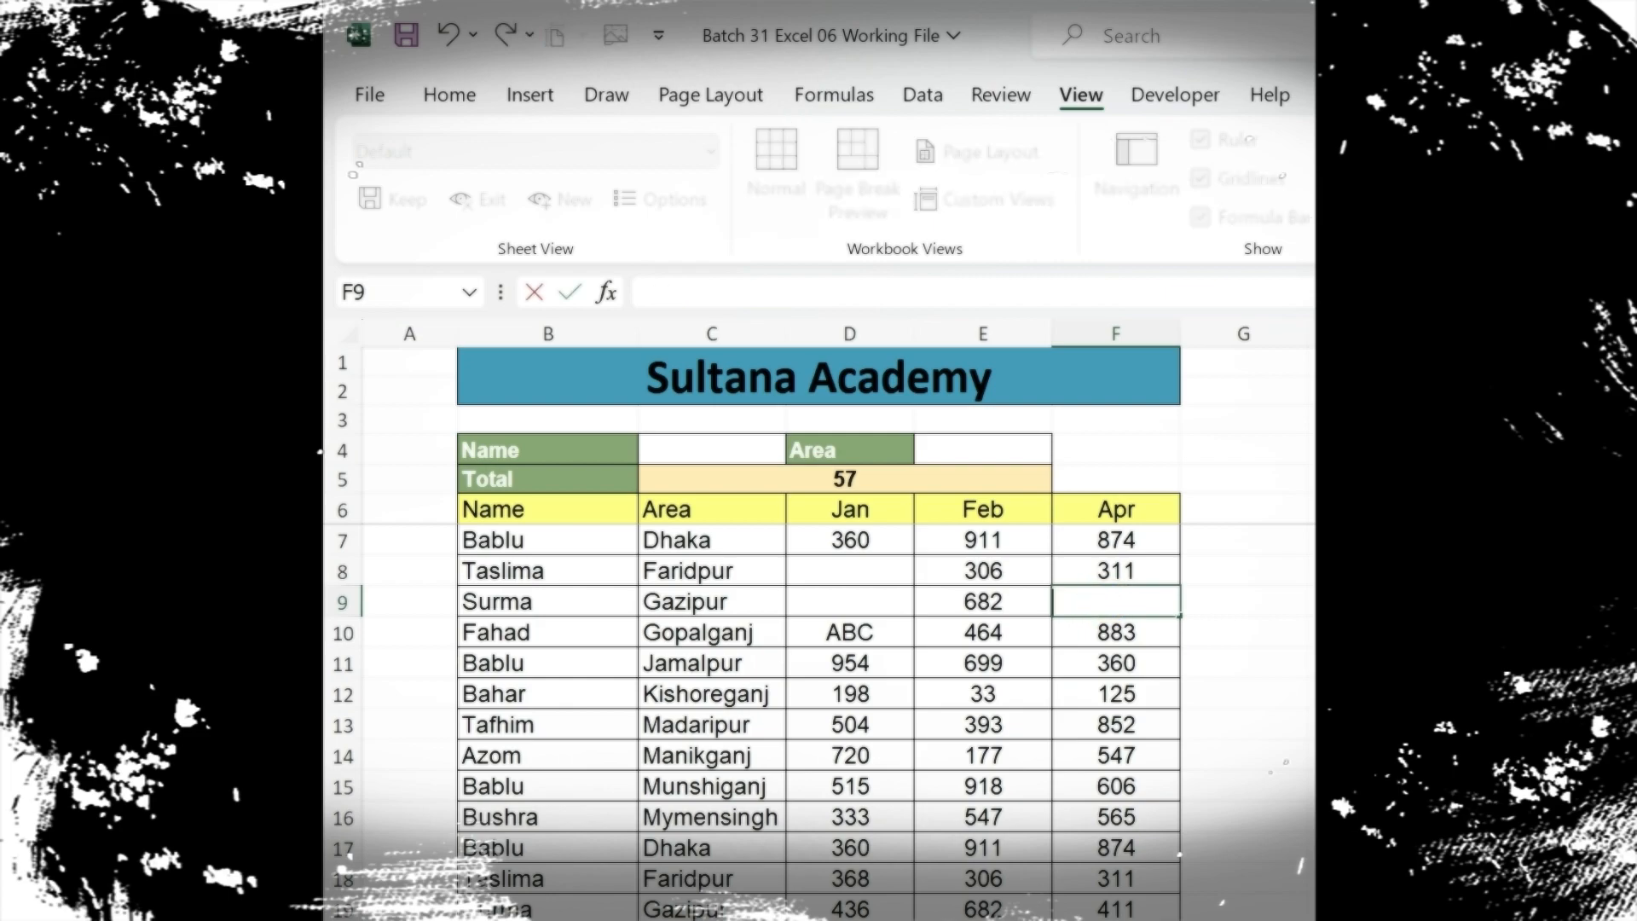
click(1475, 694)
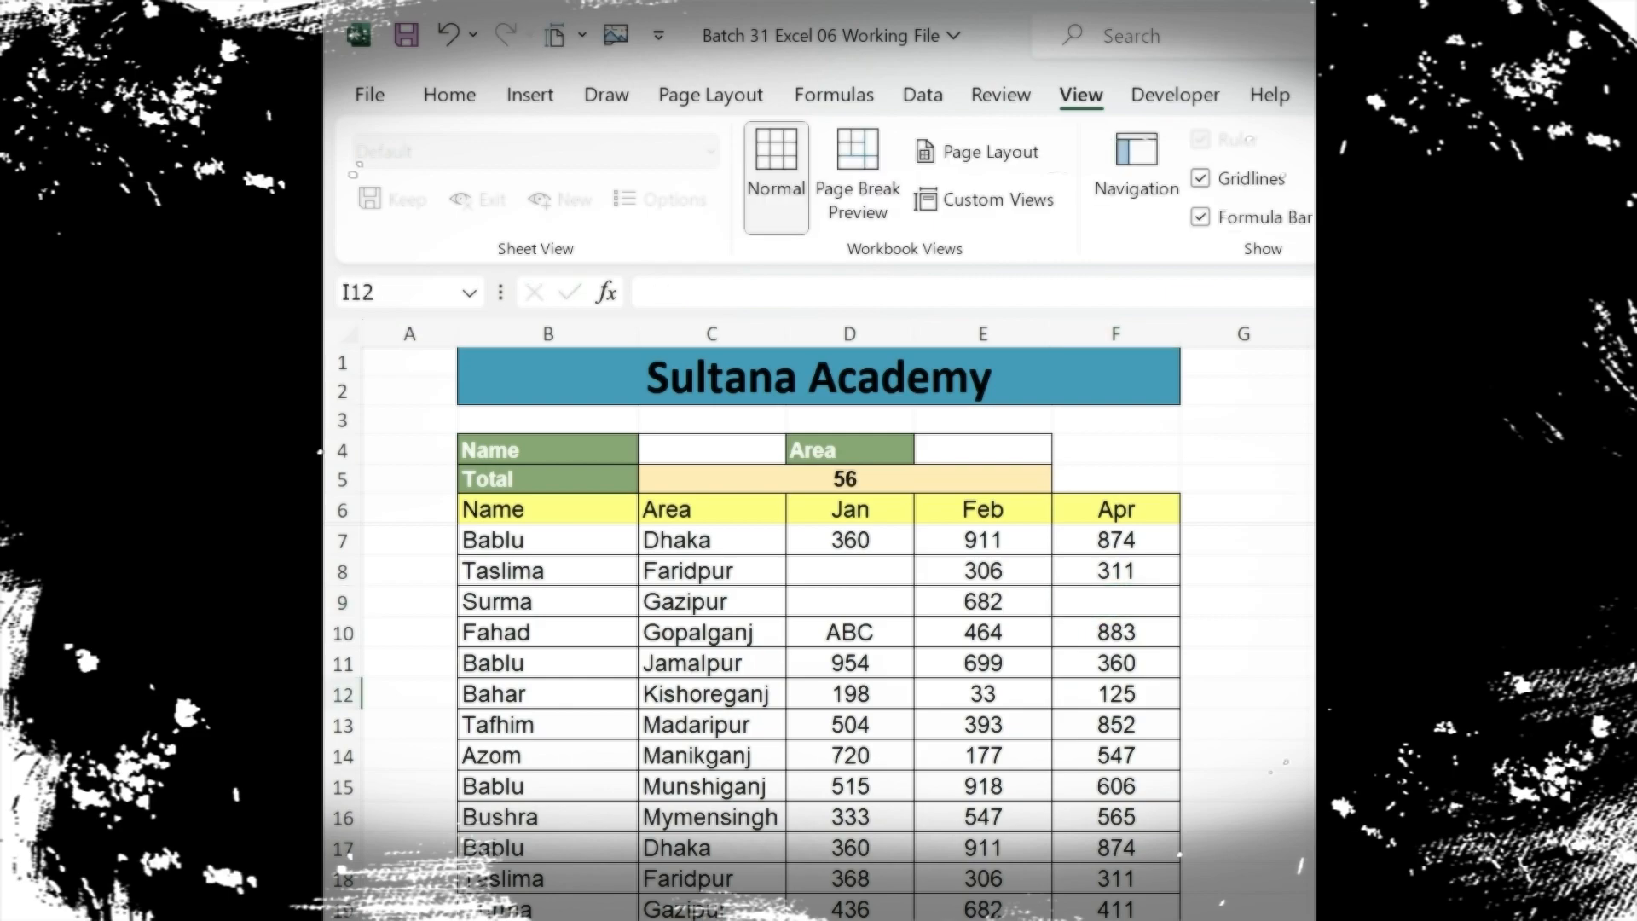
click(865, 633)
key(BackSpace)
click(1253, 731)
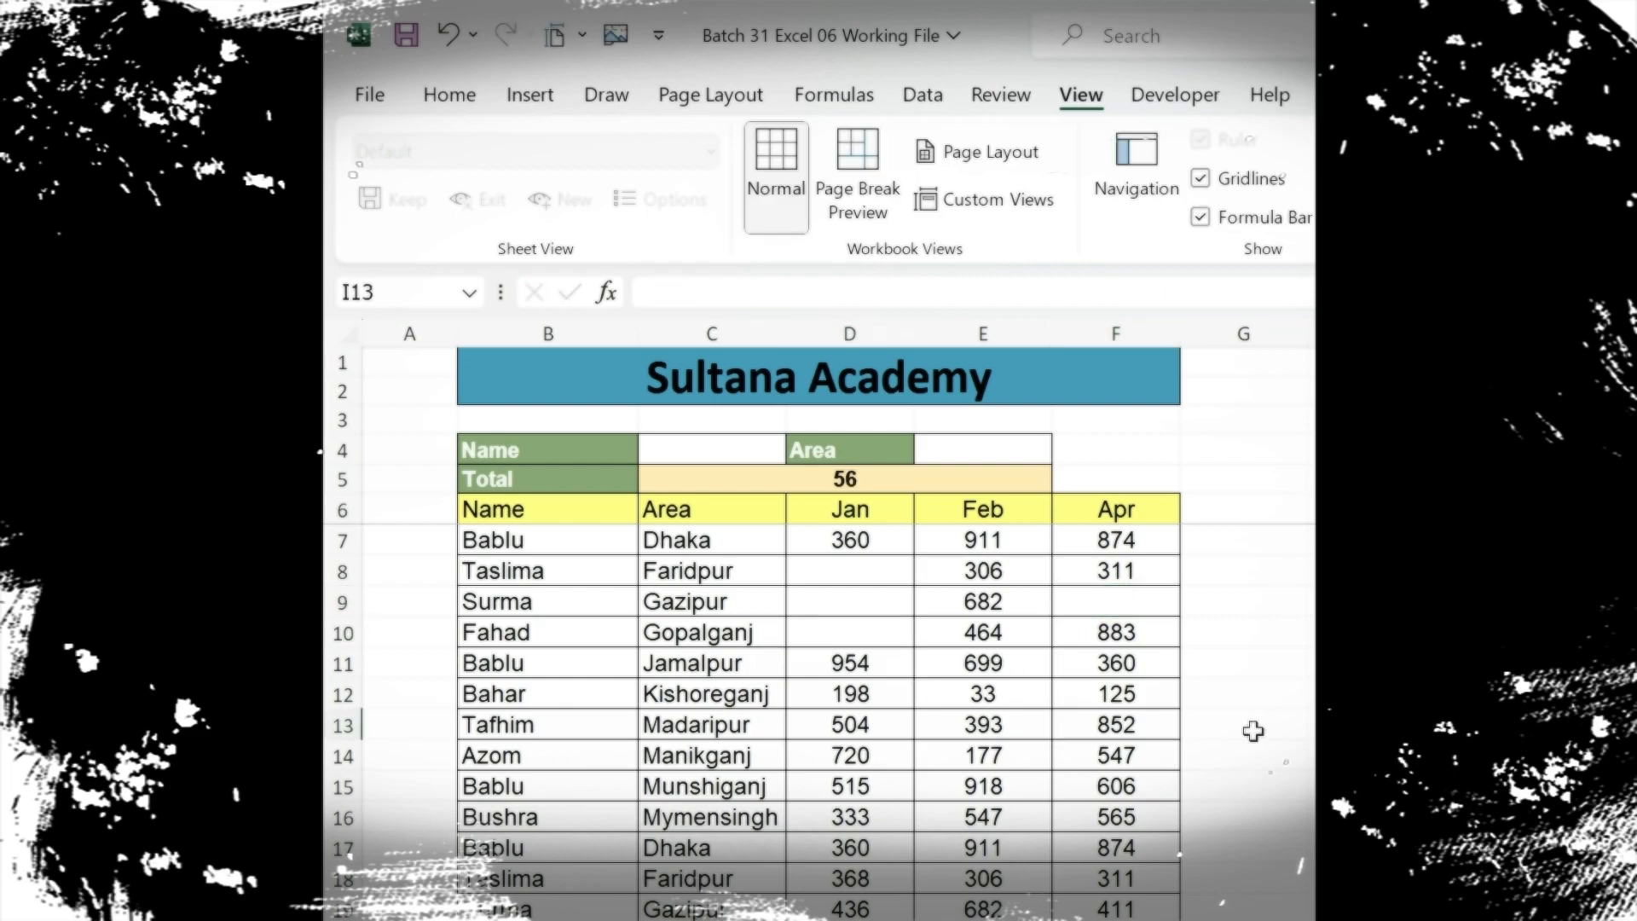
Enter the number 222 in the empty Jan cell D9.
click(899, 605)
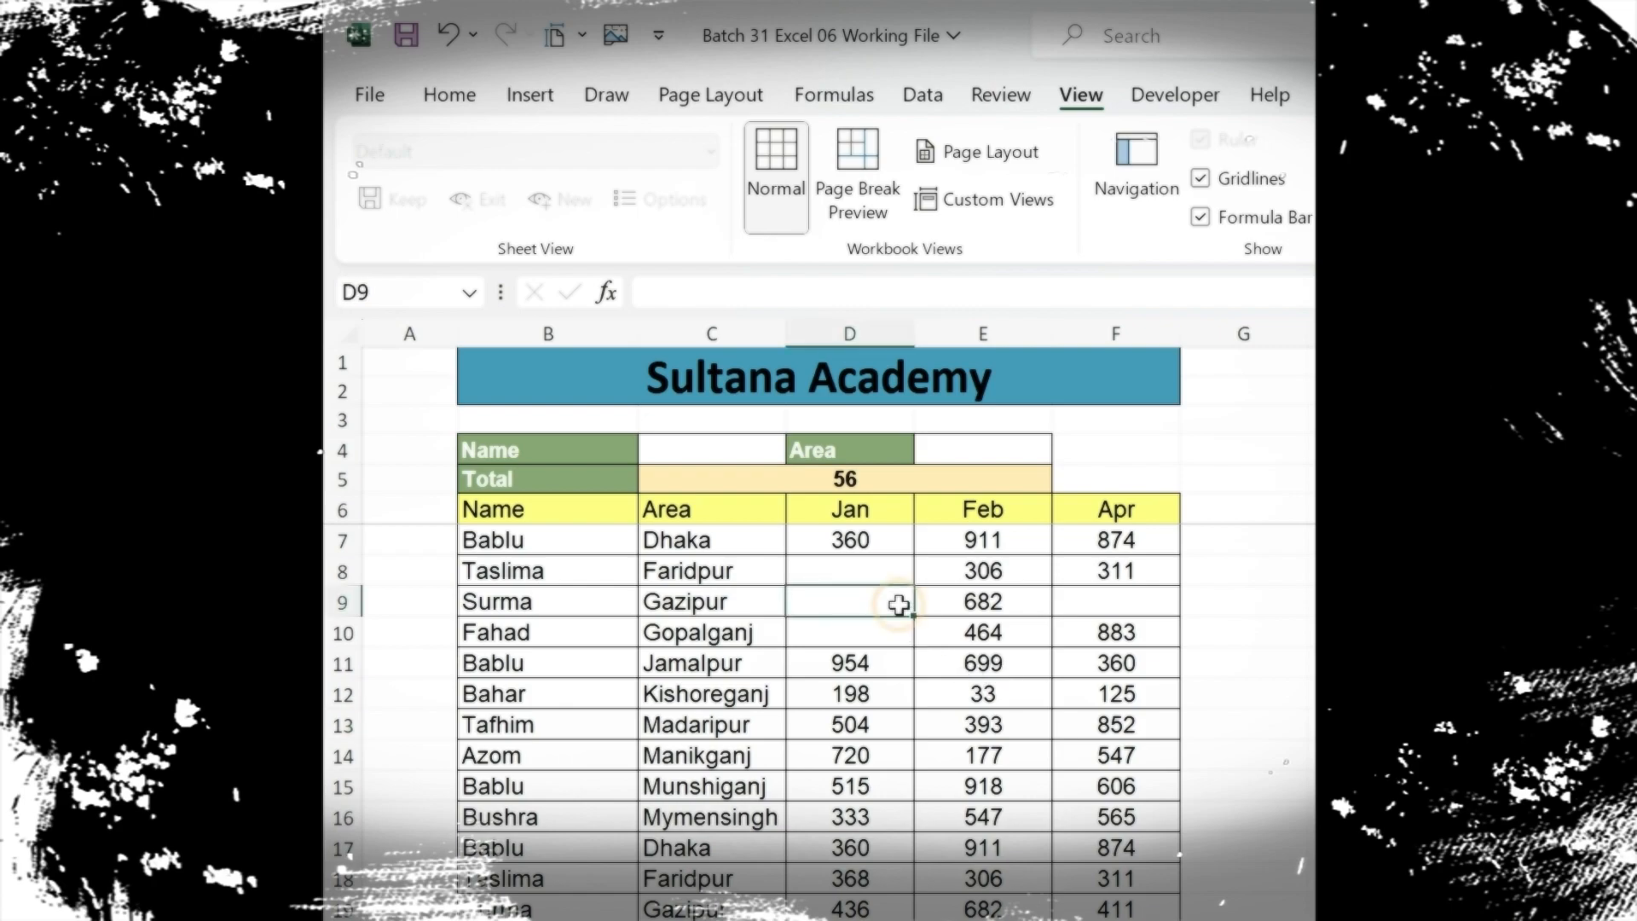
text(222)
click(1364, 694)
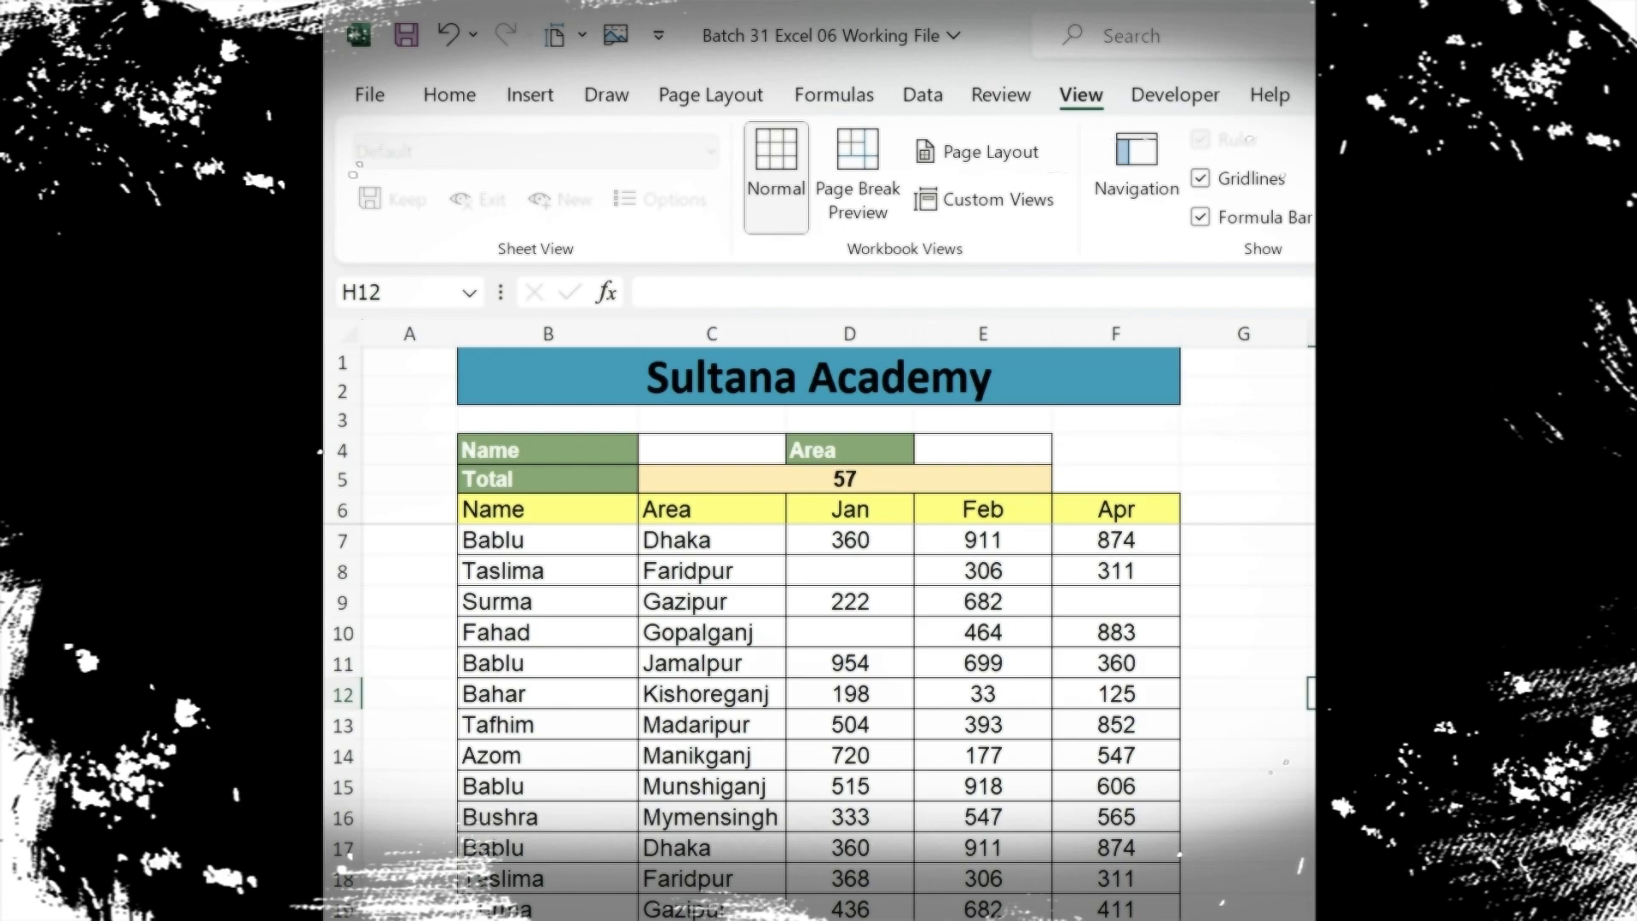
Enter the text ABC in the empty Jan cells D10 and D8.
click(866, 637)
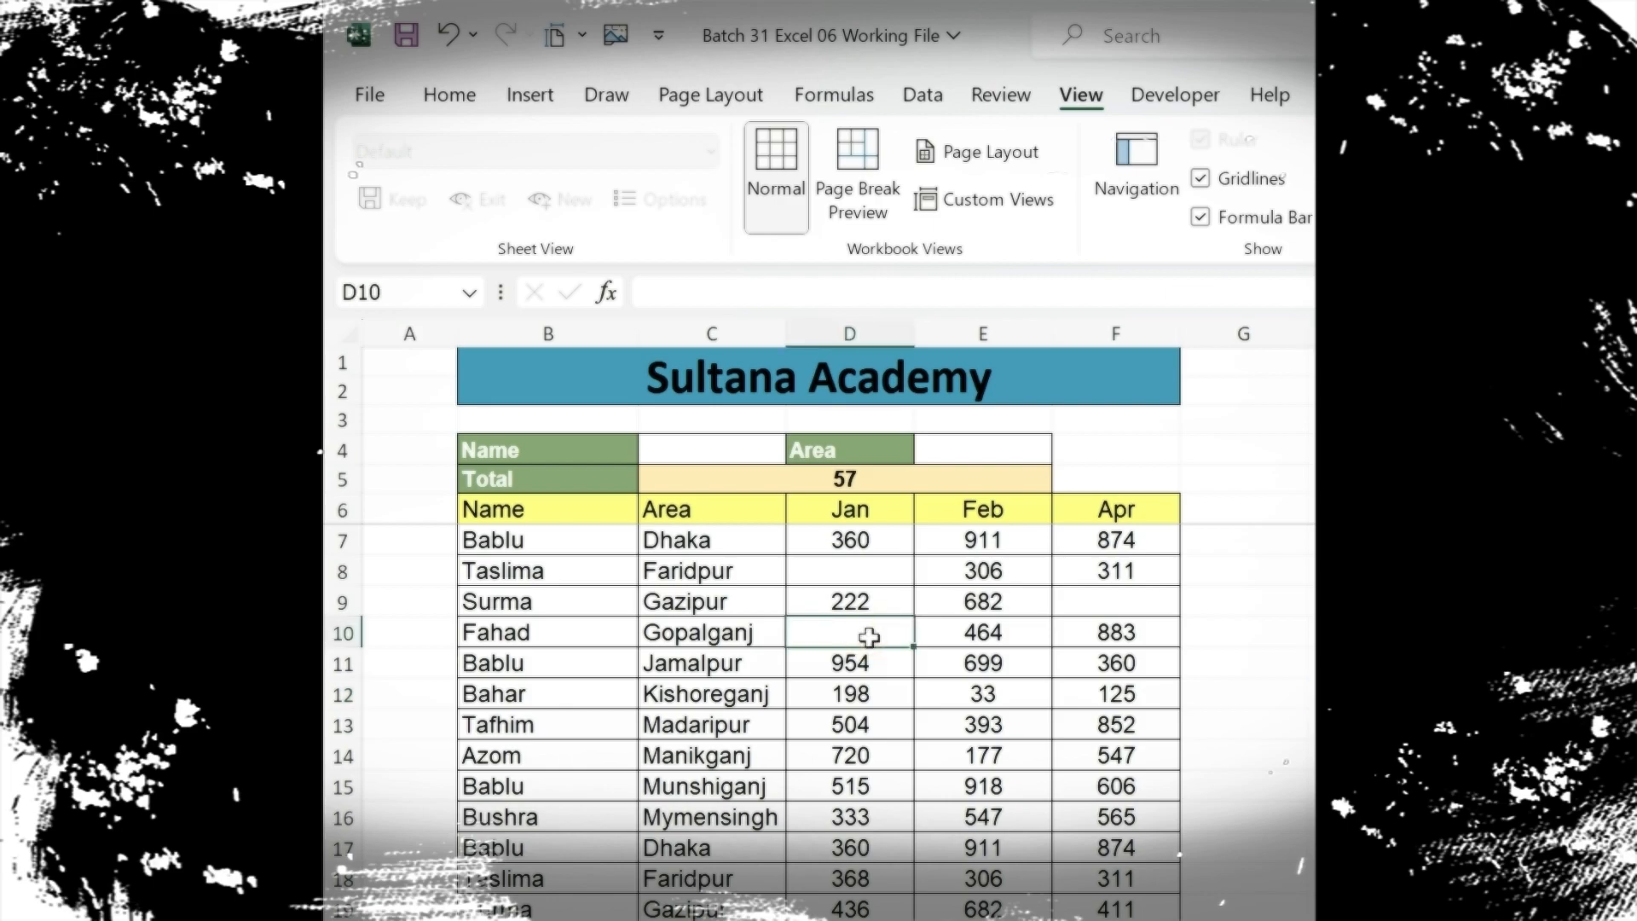
text(ABC)
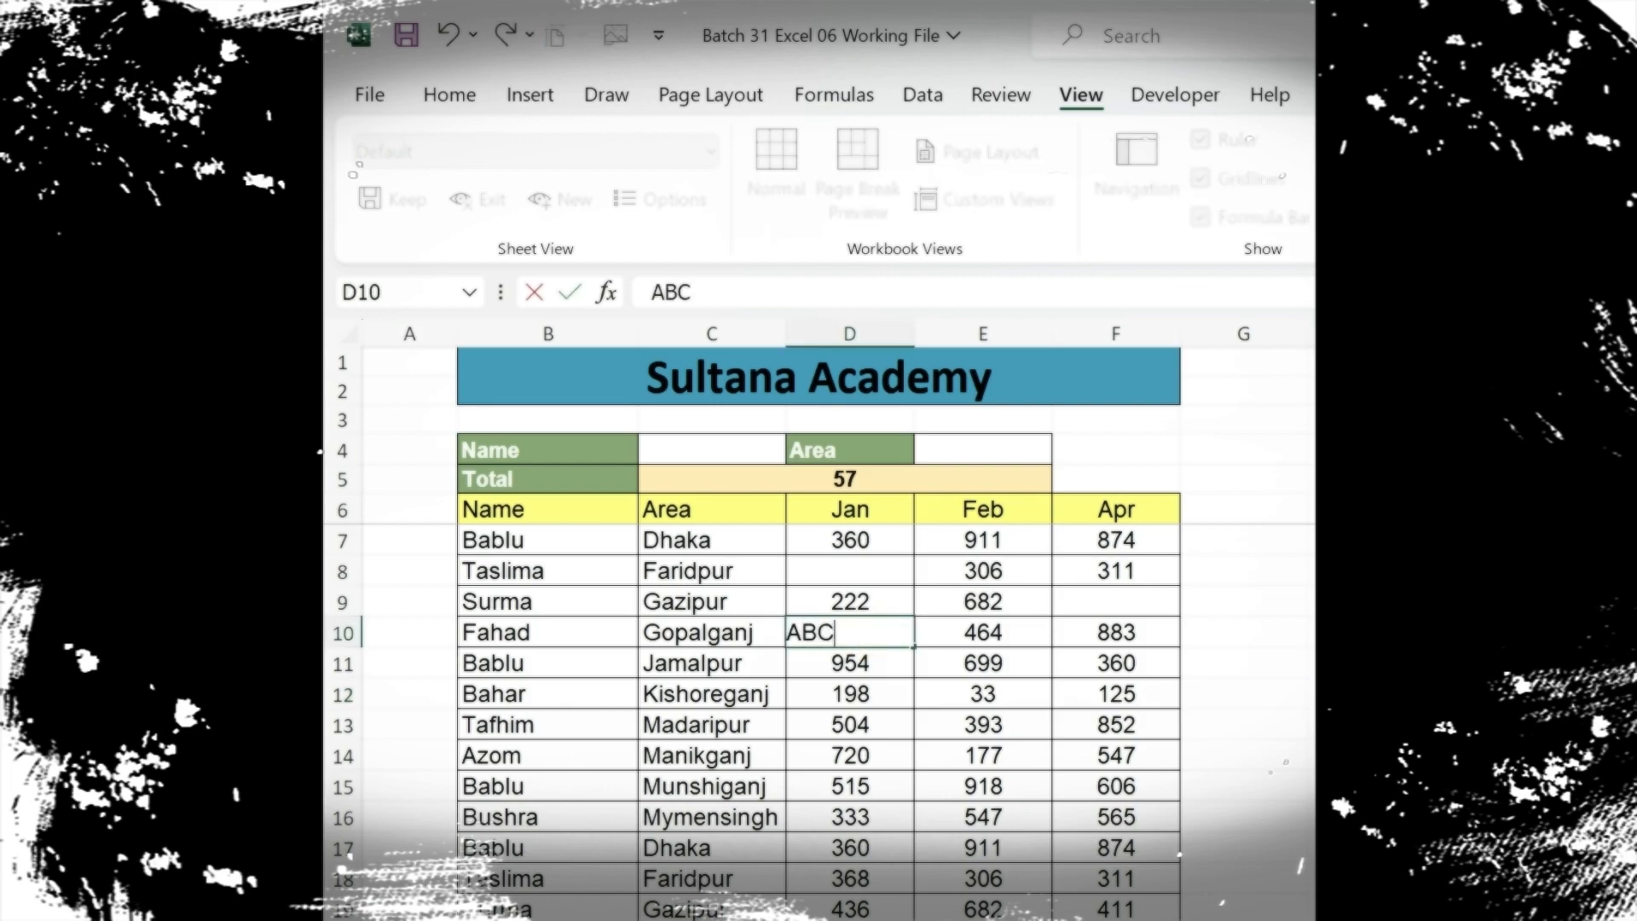
click(1314, 729)
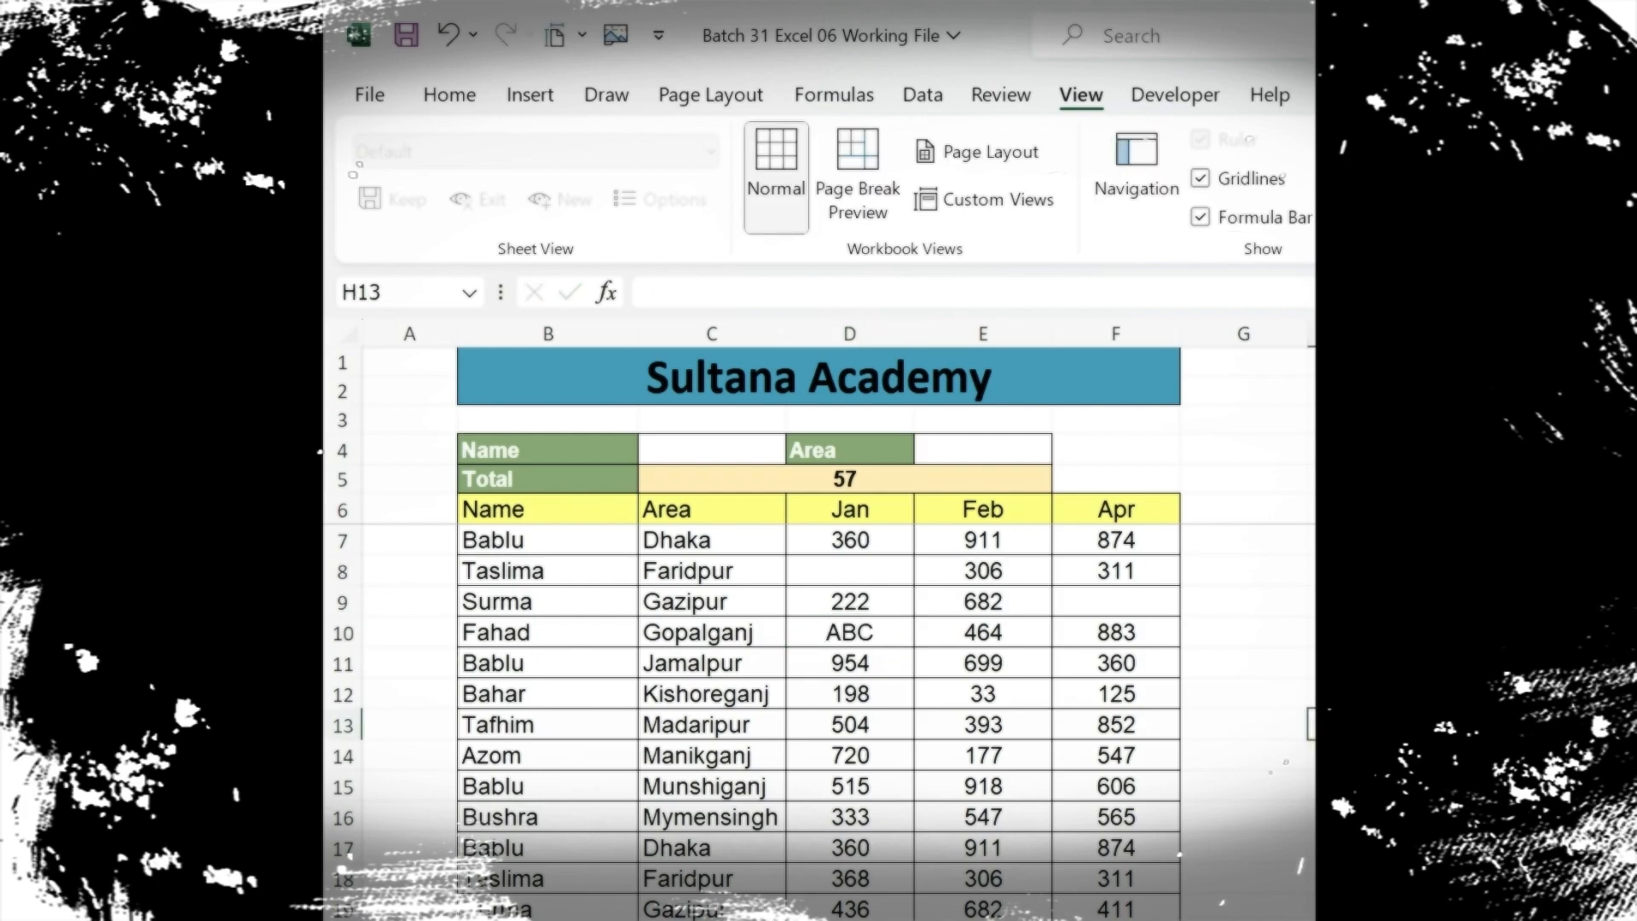
click(874, 568)
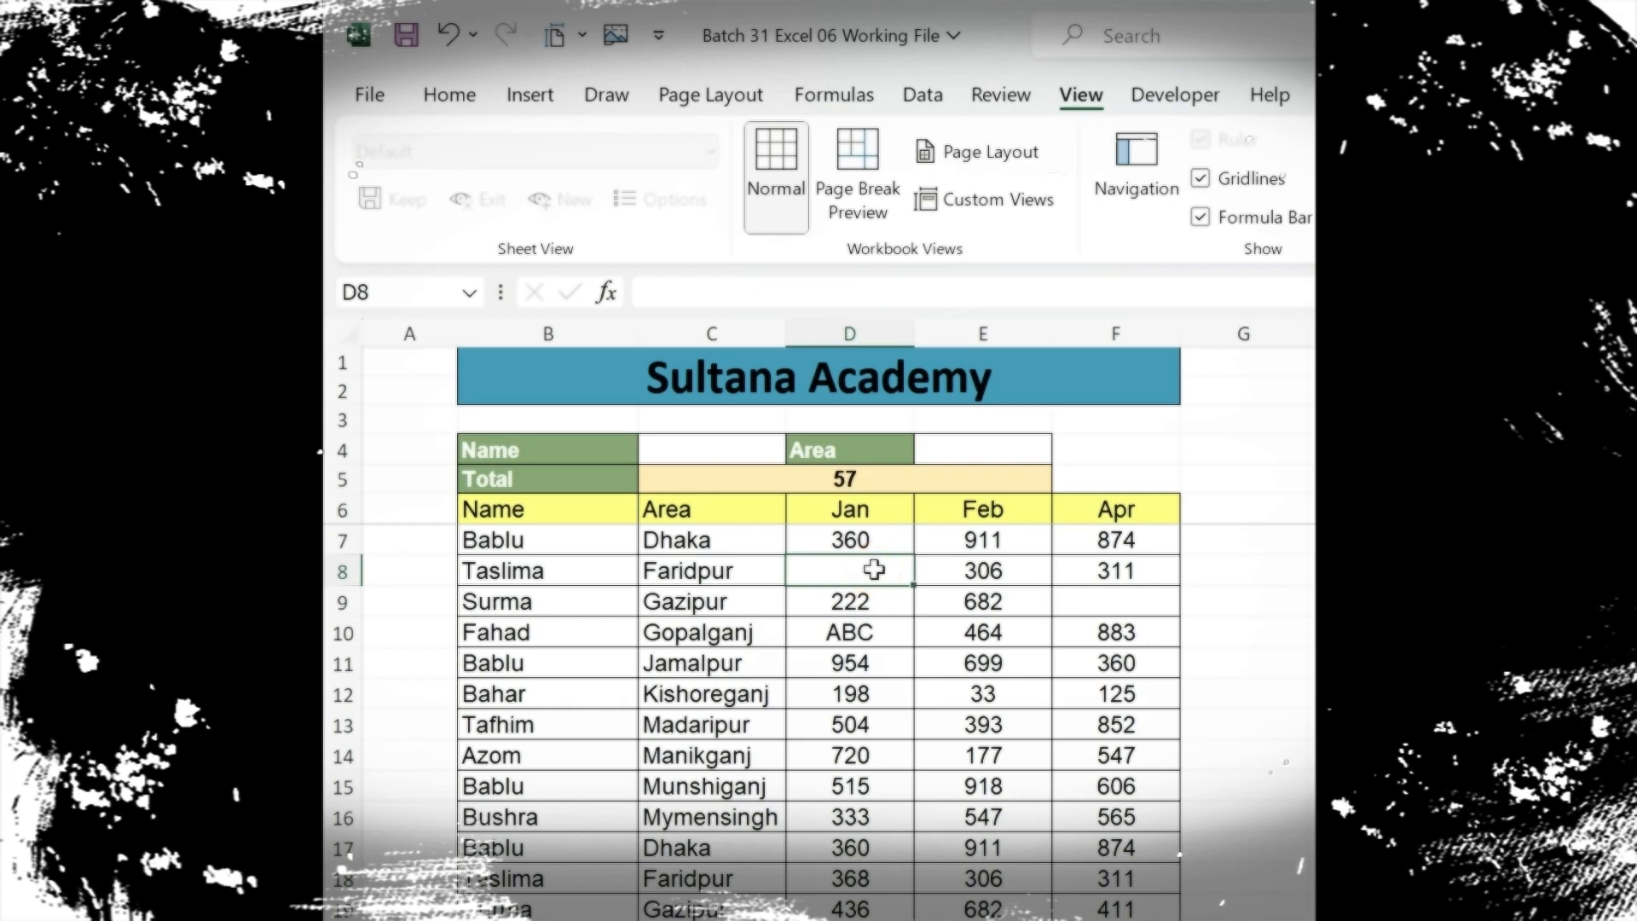
text(ABC)
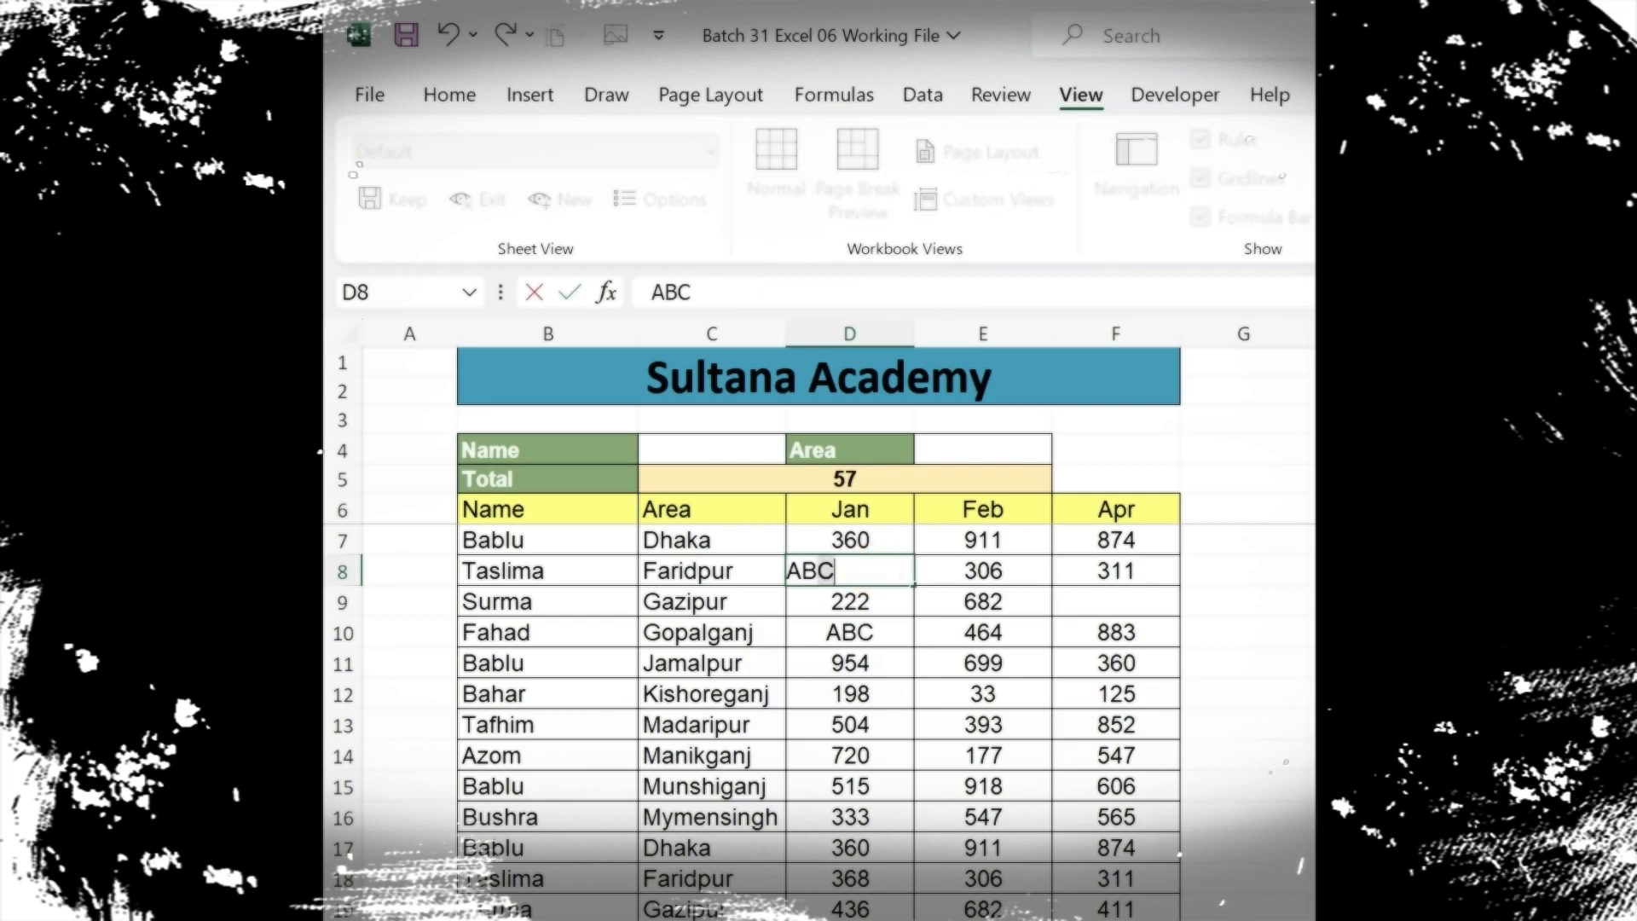
click(1225, 701)
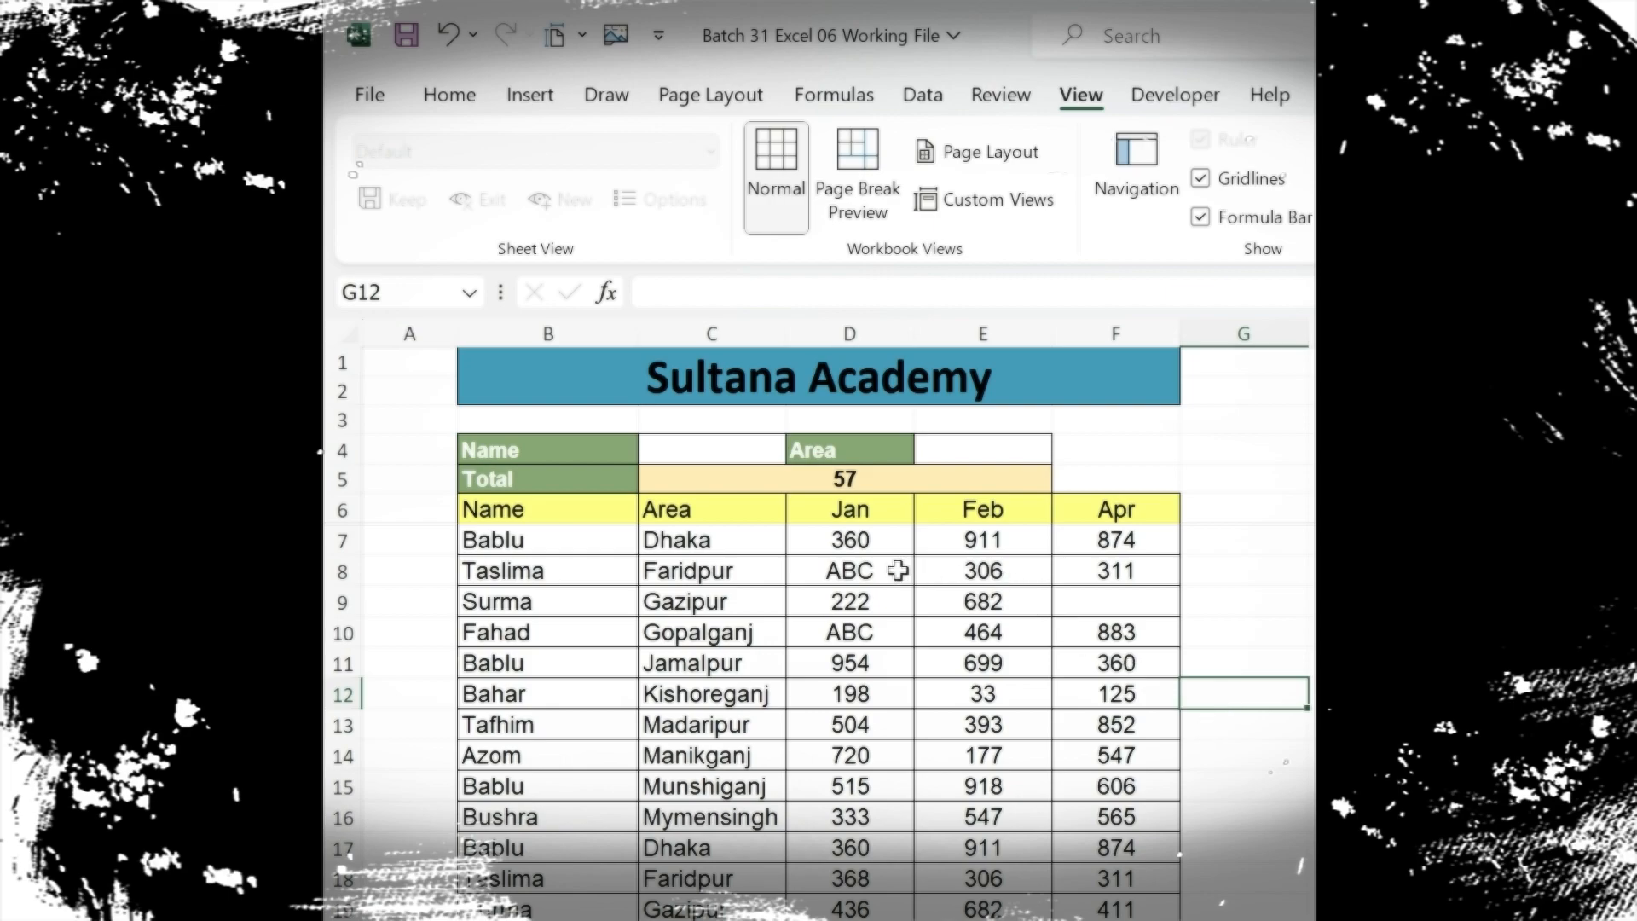
Change the function in the Total cell C5 to COUNTA, so the formula reads =COUNTA(D7:F26).
click(803, 478)
double_click(803, 477)
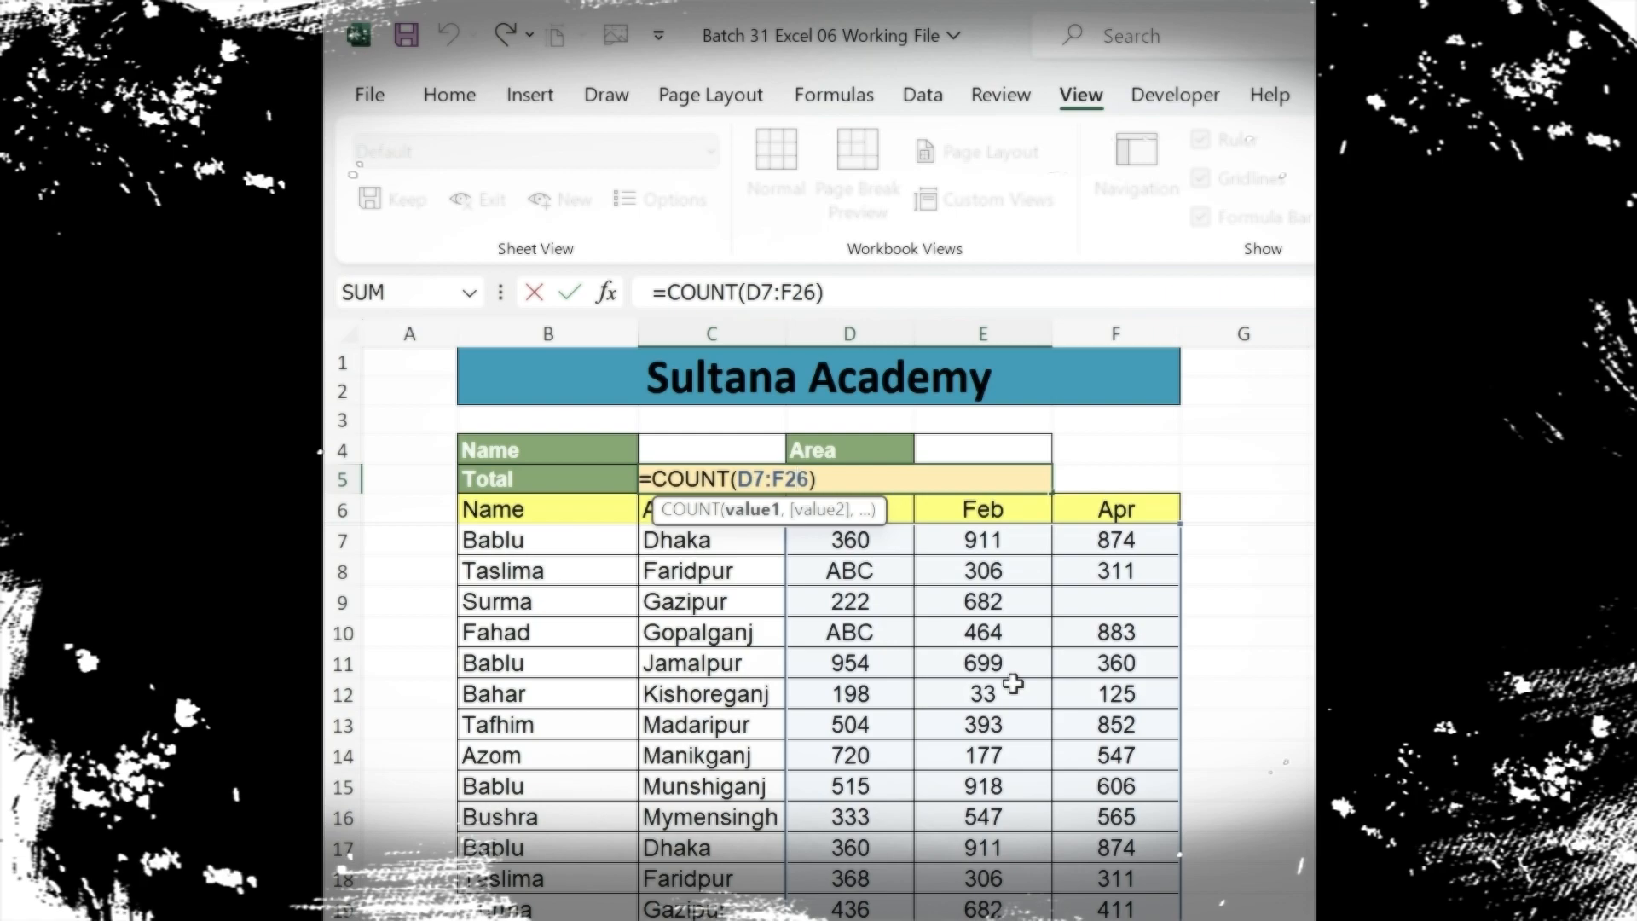
click(729, 478)
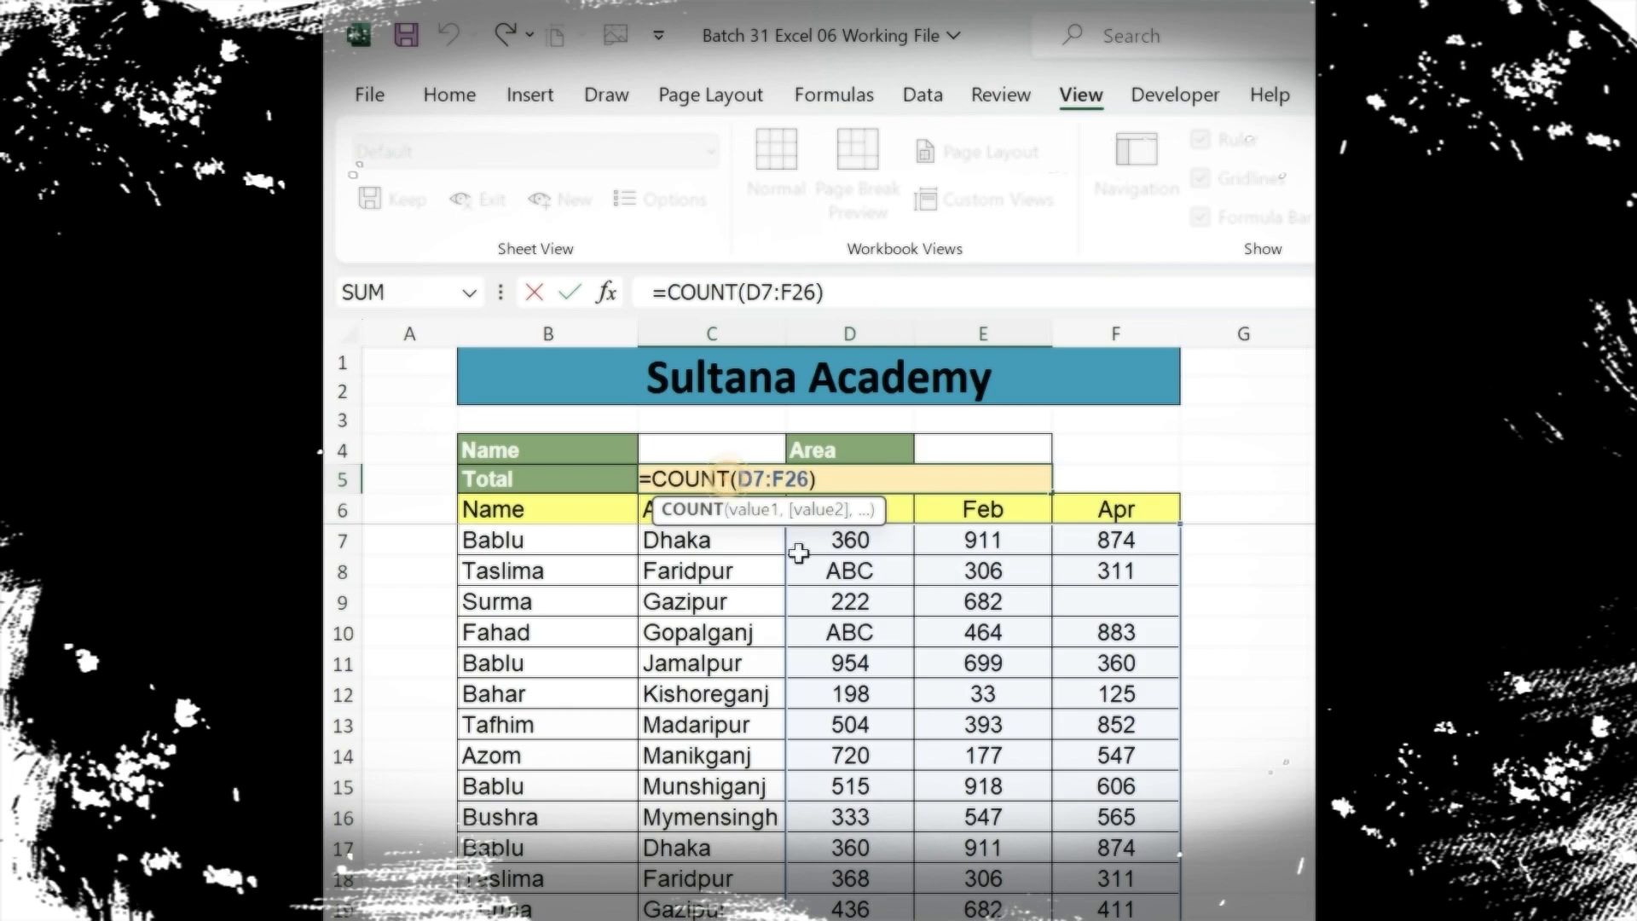
text(A)
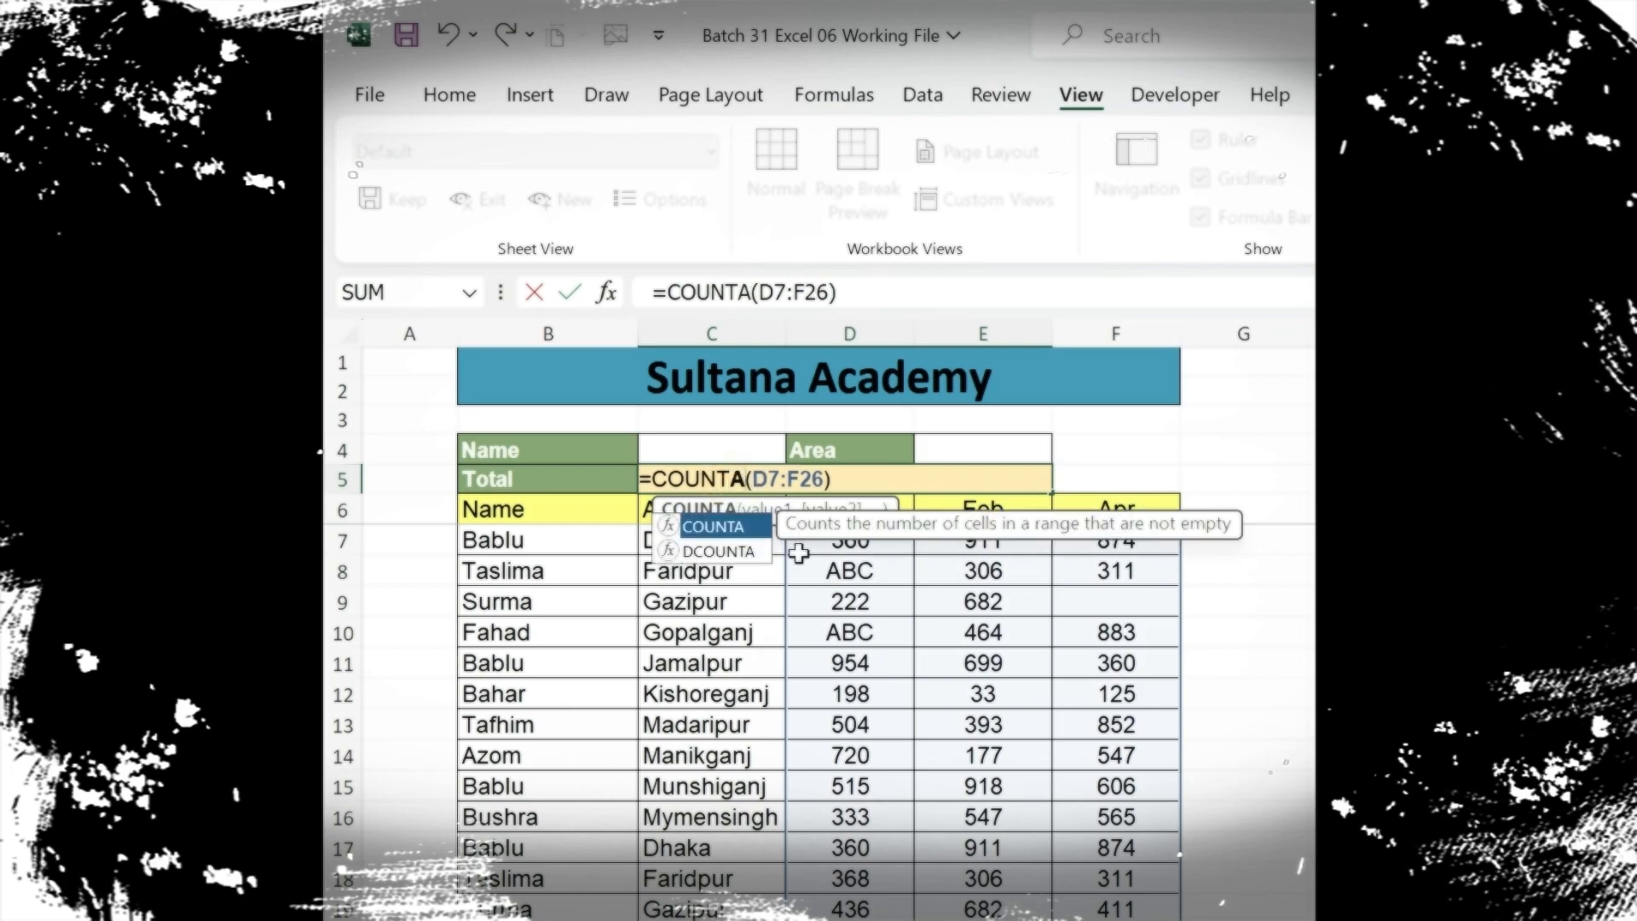
click(697, 525)
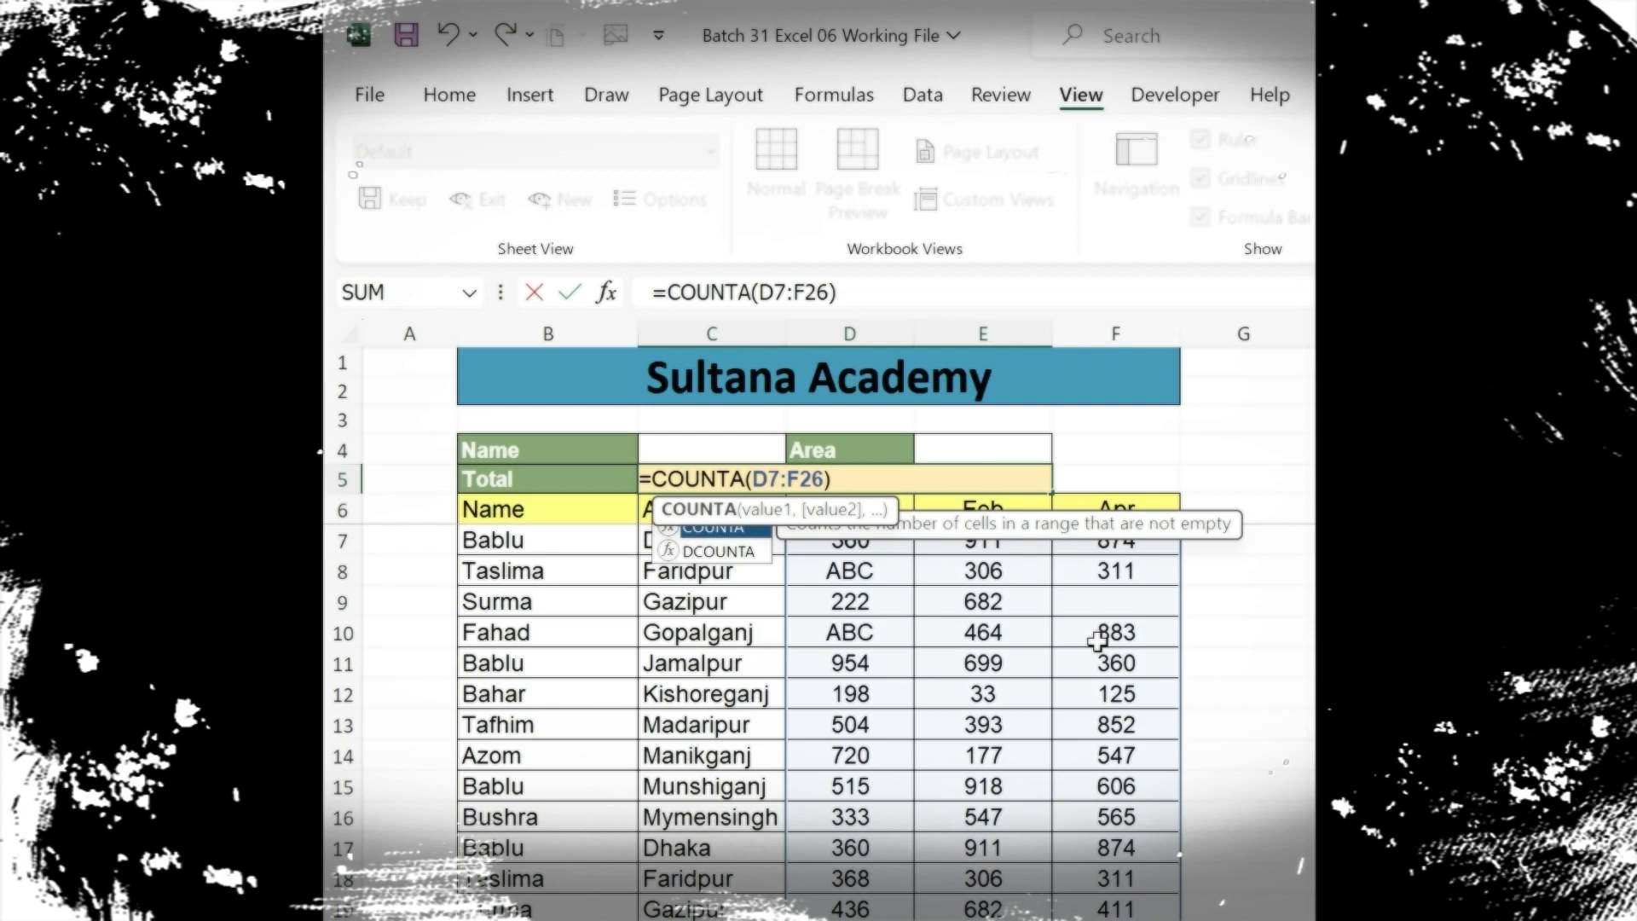
key(Return)
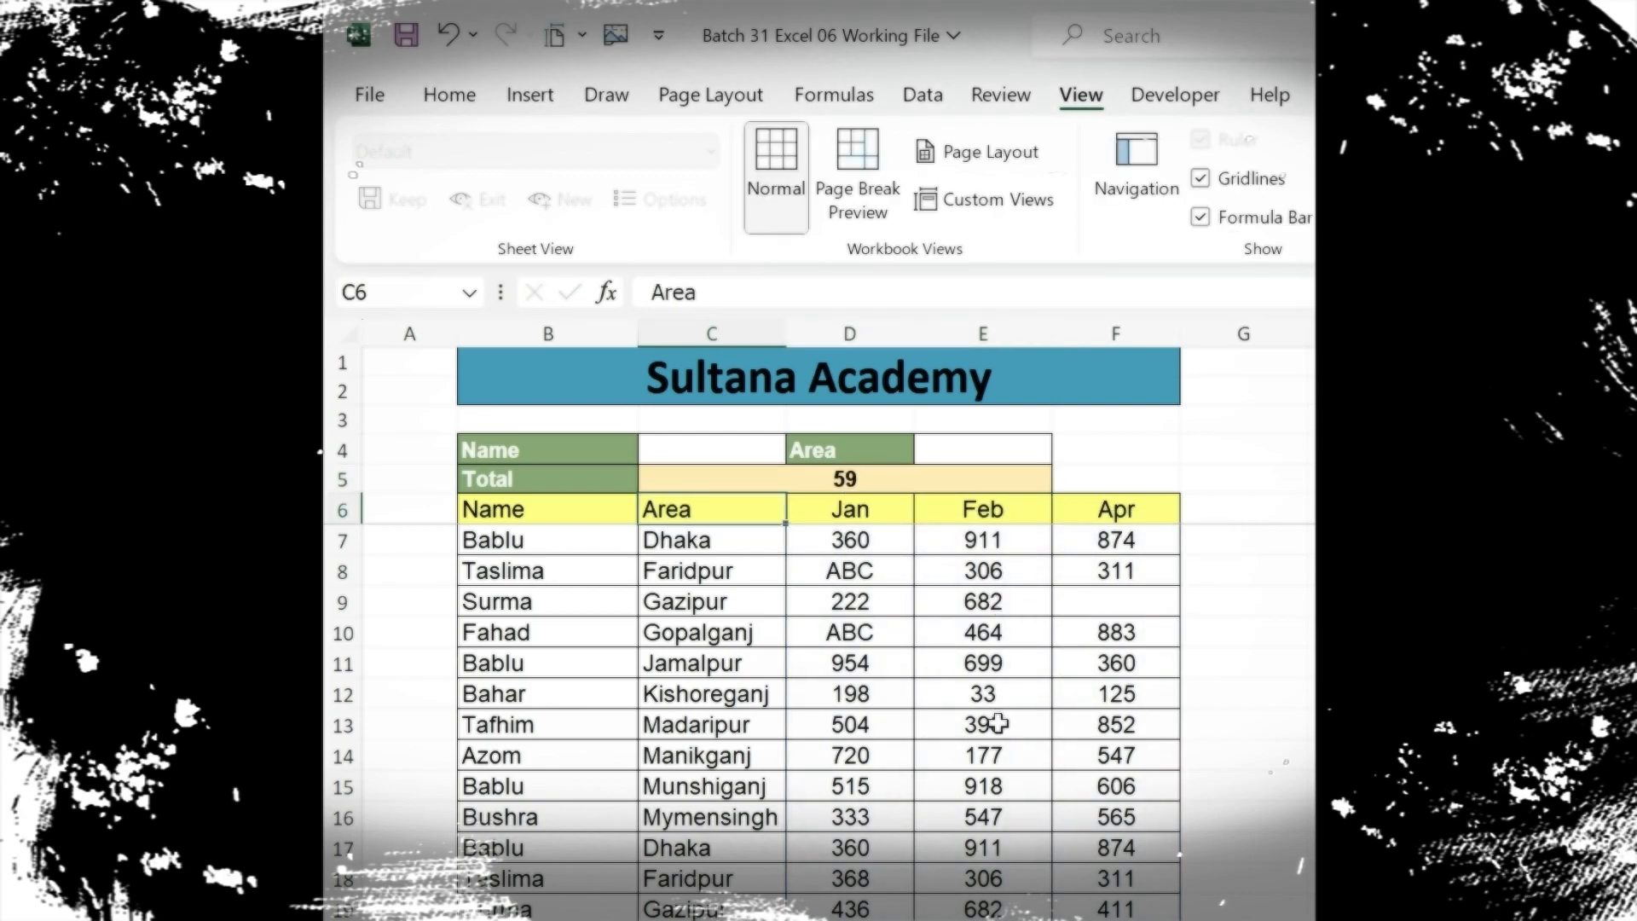
Review the full data range covered by the COUNTA formula in C5, leaving the formula as it is.
double_click(846, 478)
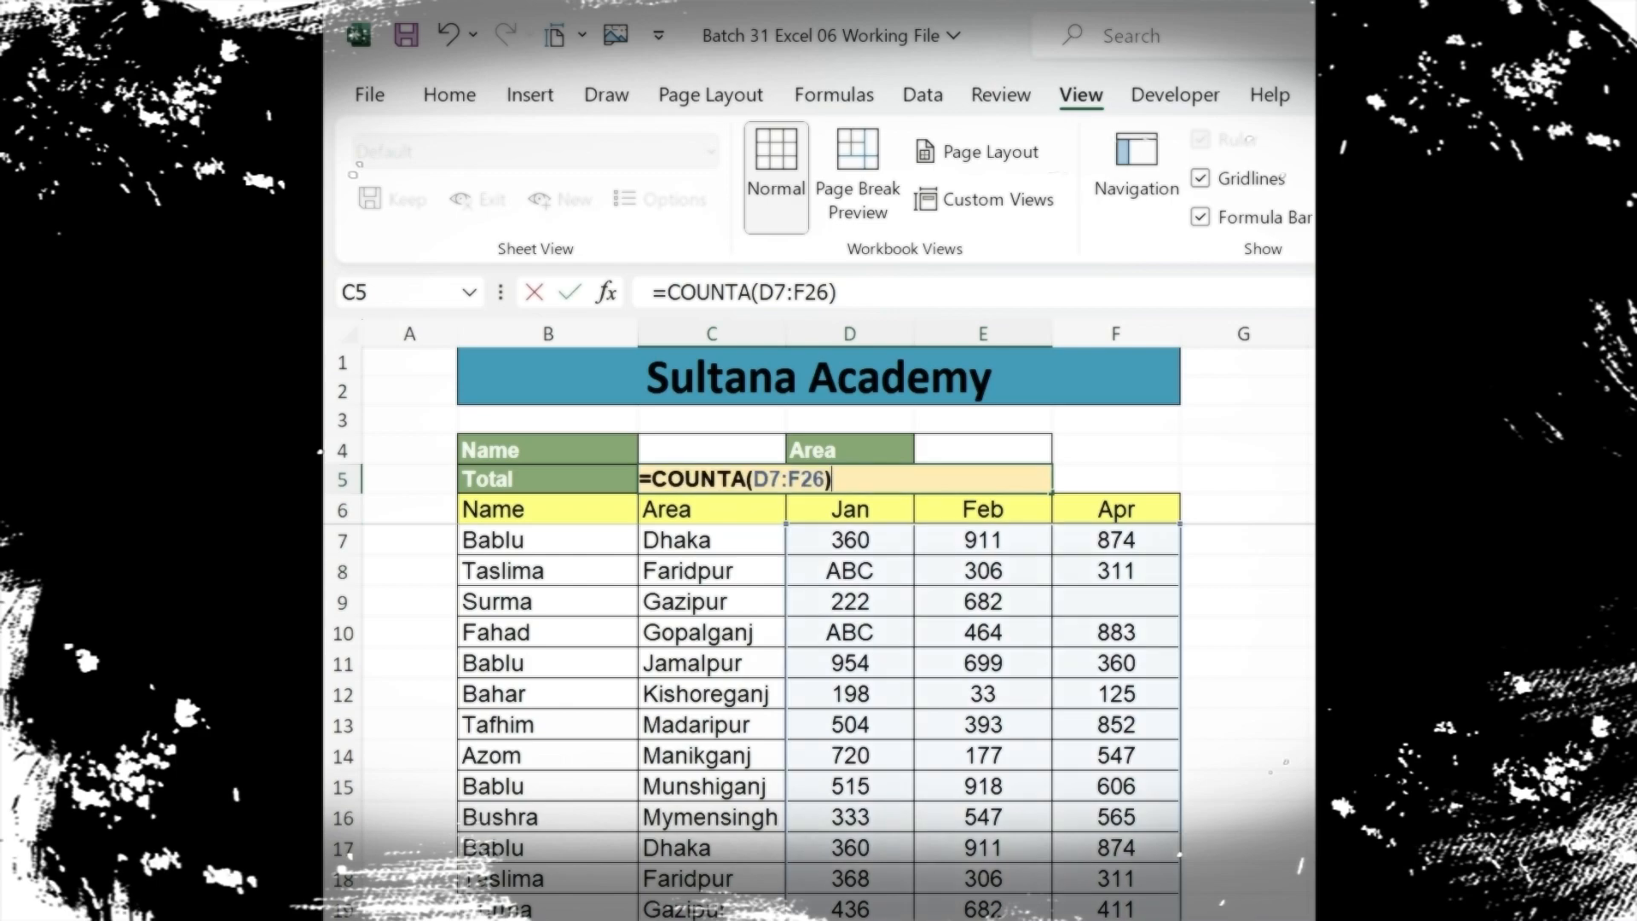
scroll(1012, 694, down, 4)
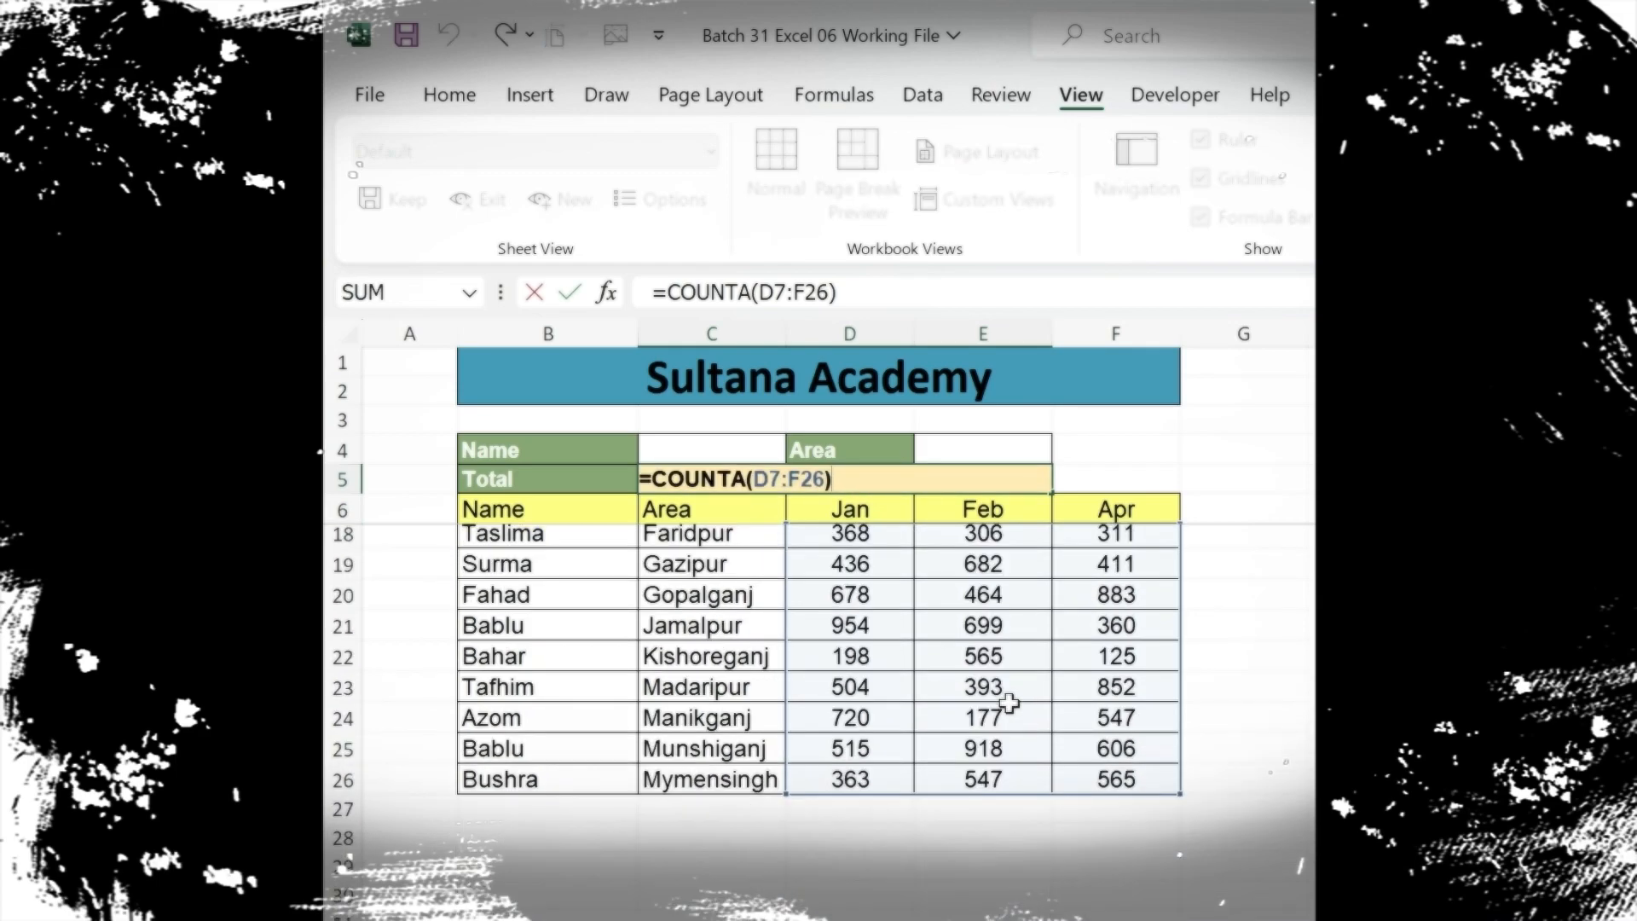
scroll(1009, 702, up, 4)
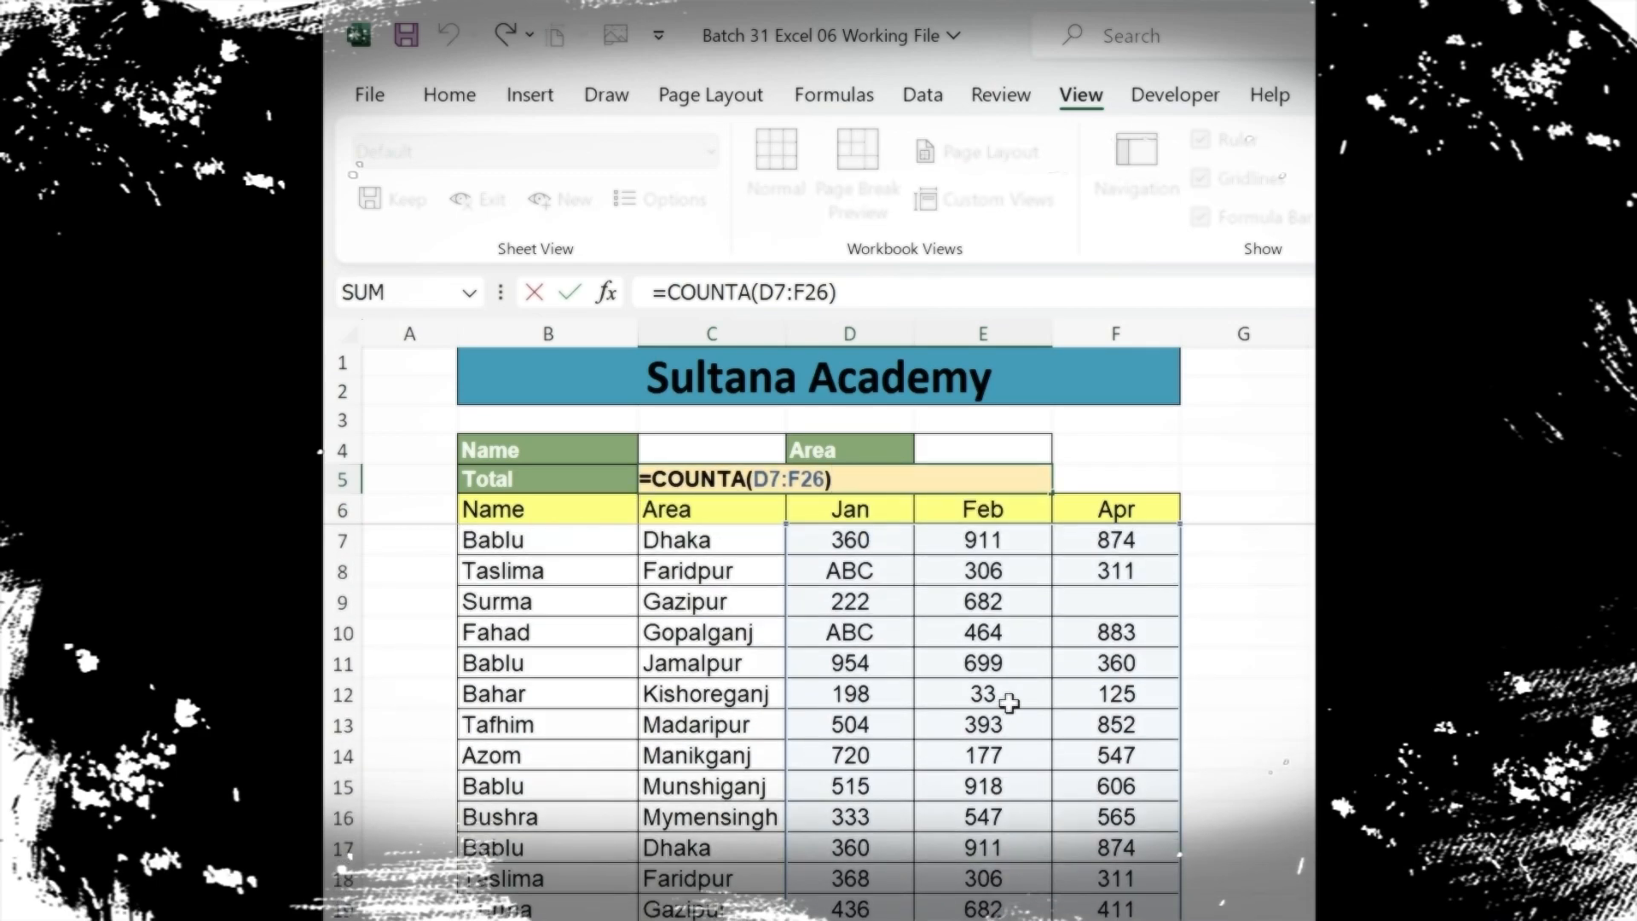
key(Return)
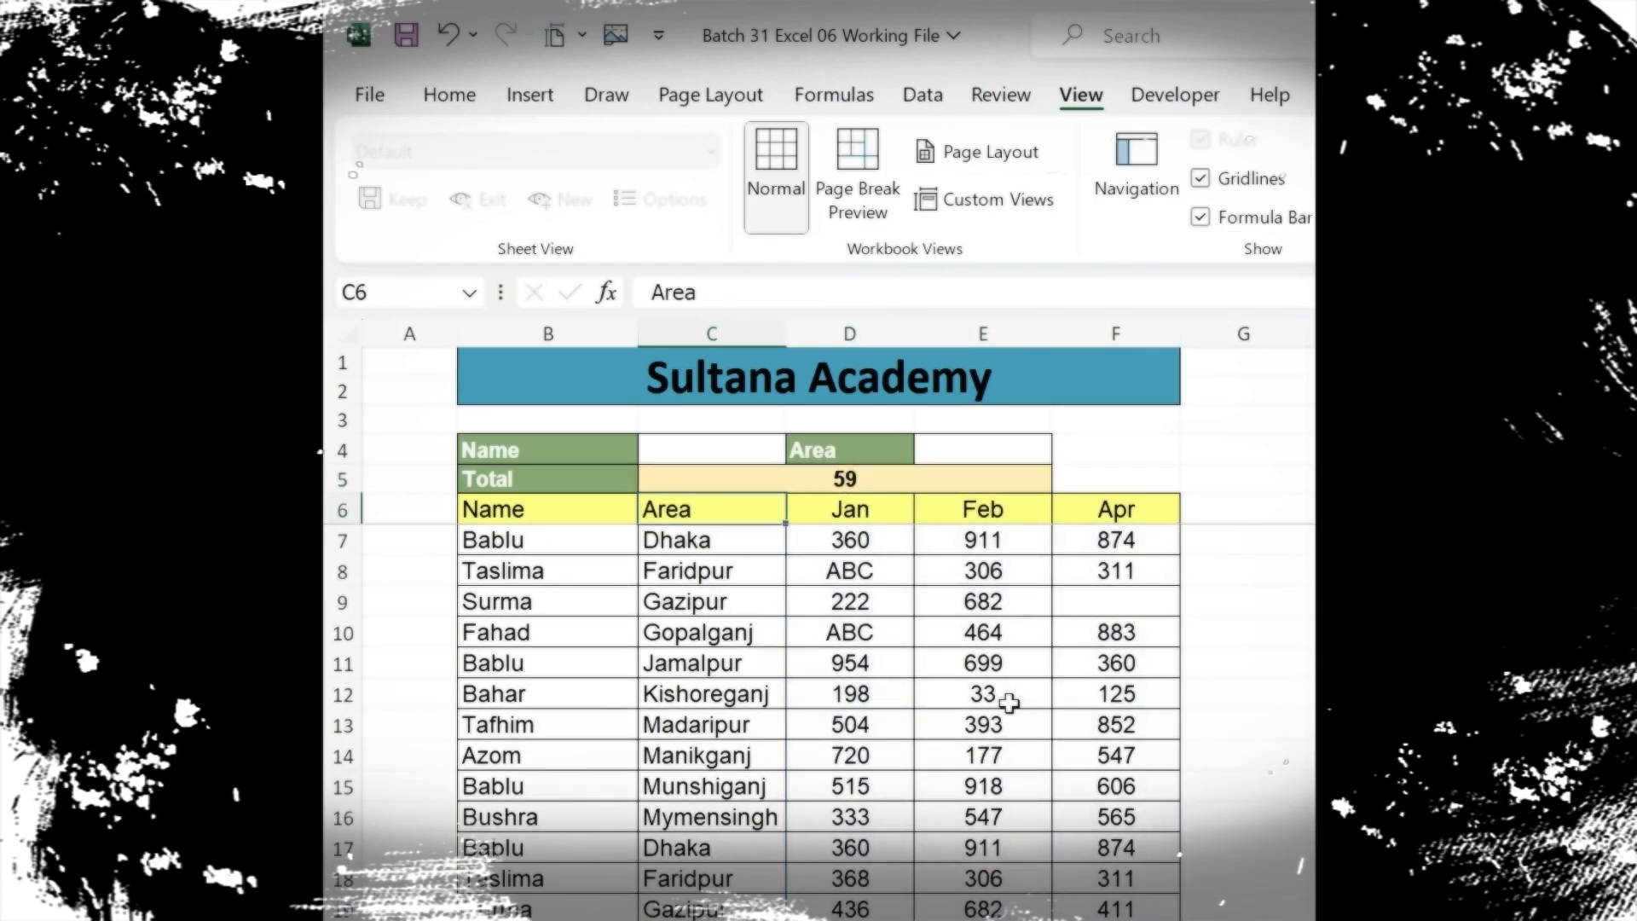
Fill the empty Apr cell F9 with the same name as in cell B7.
click(1128, 602)
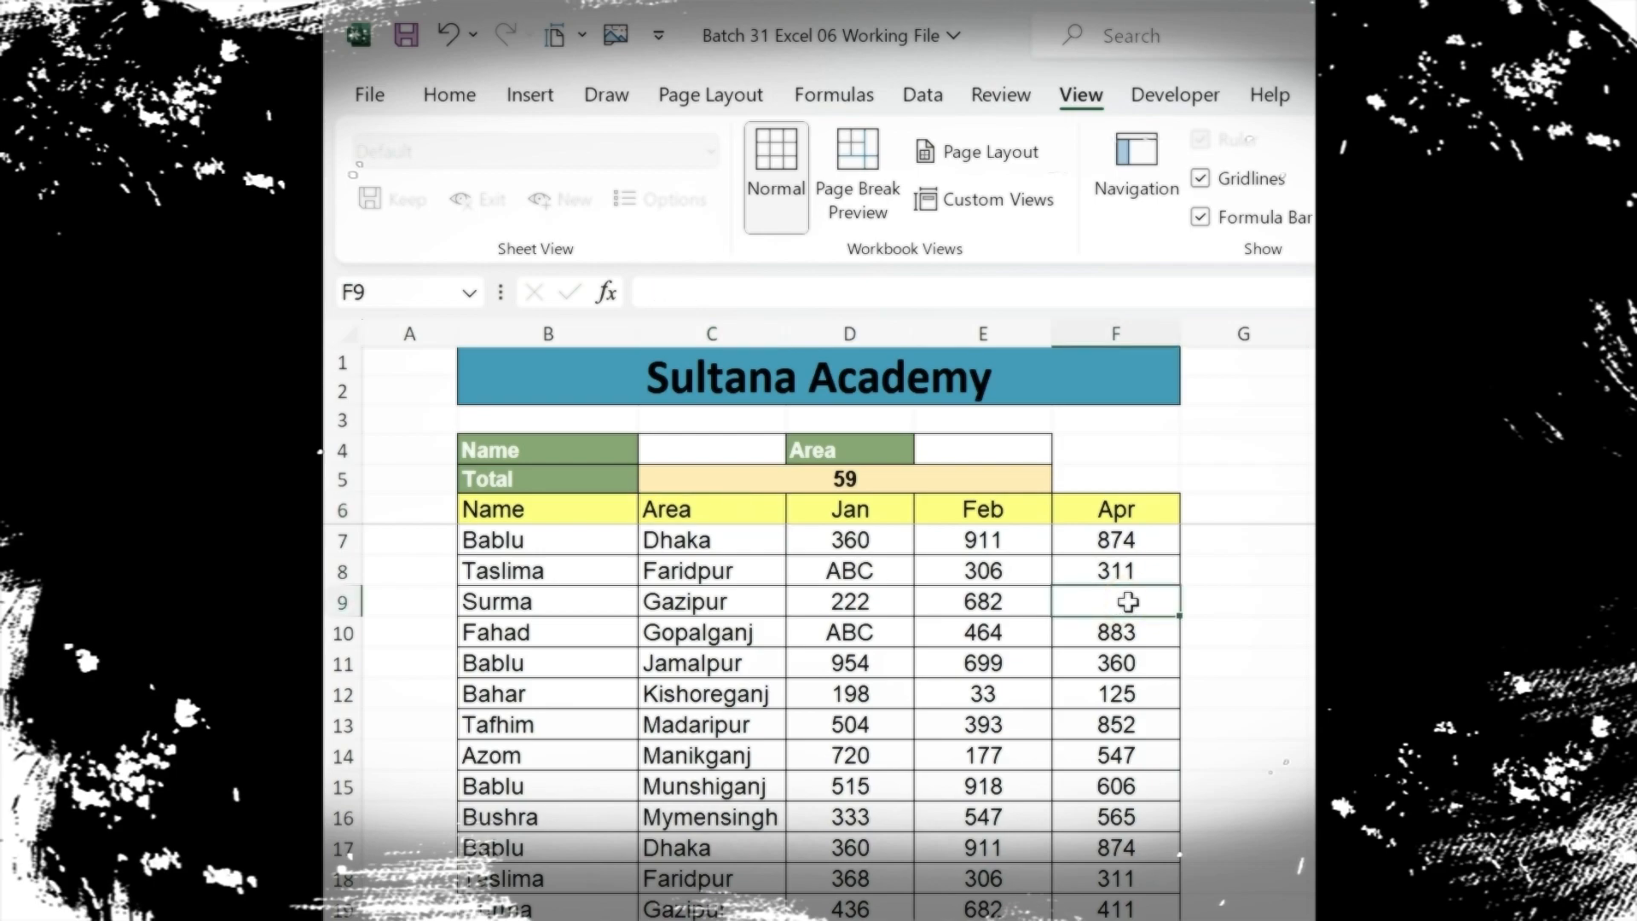
text(SER)
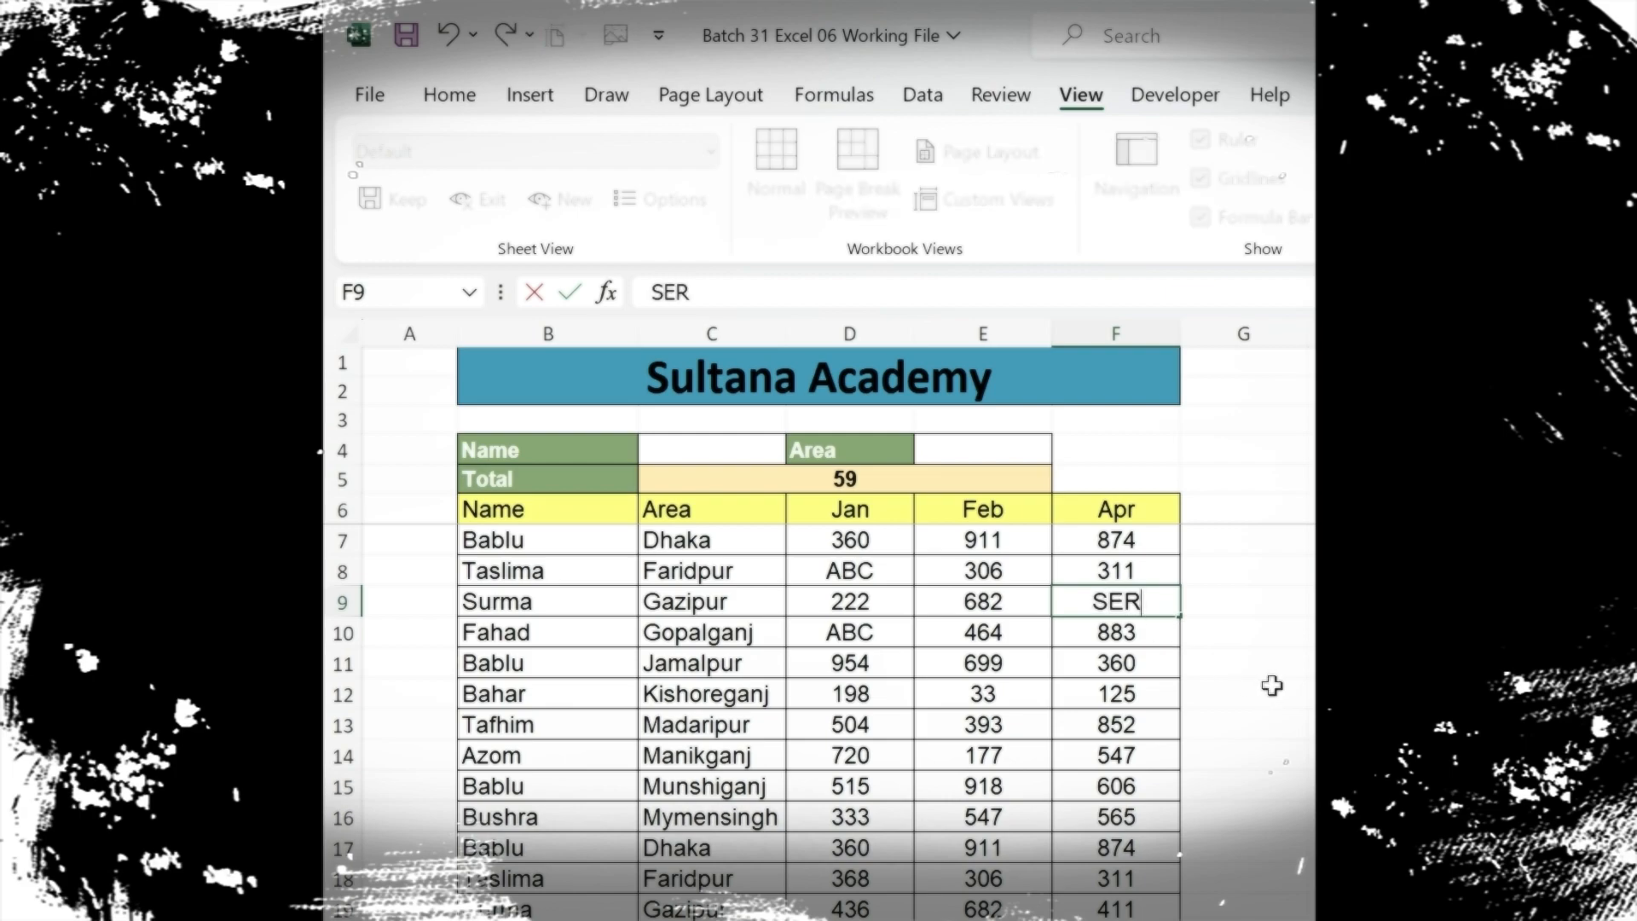
key(BackSpace)
key(BackSpace)
key(BackSpace)
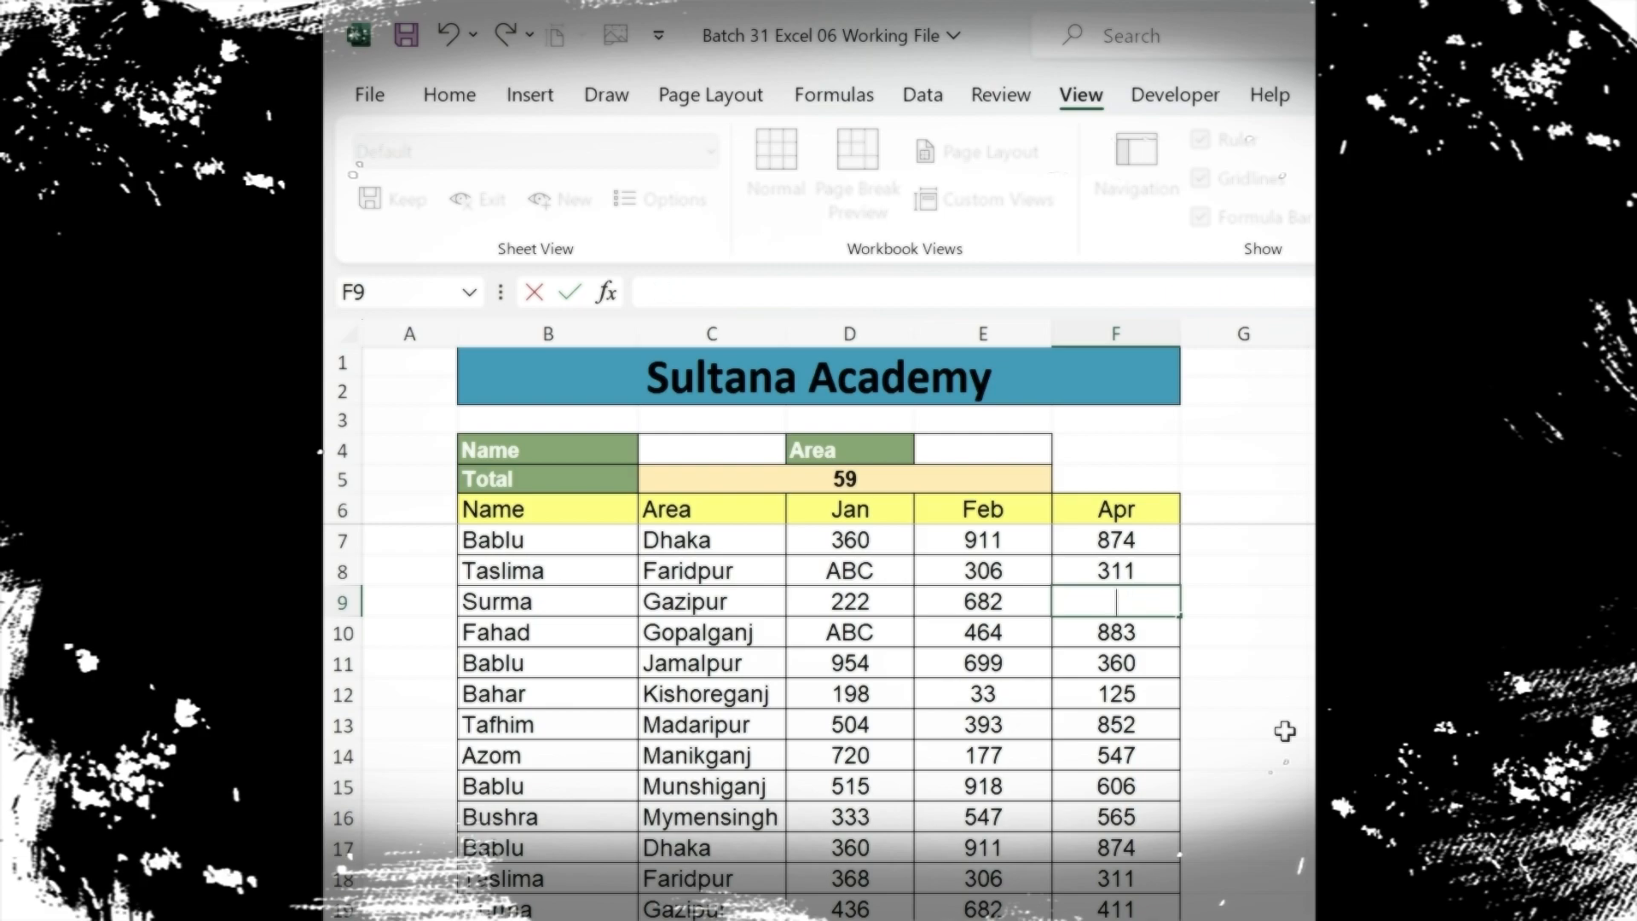
text(Babl)
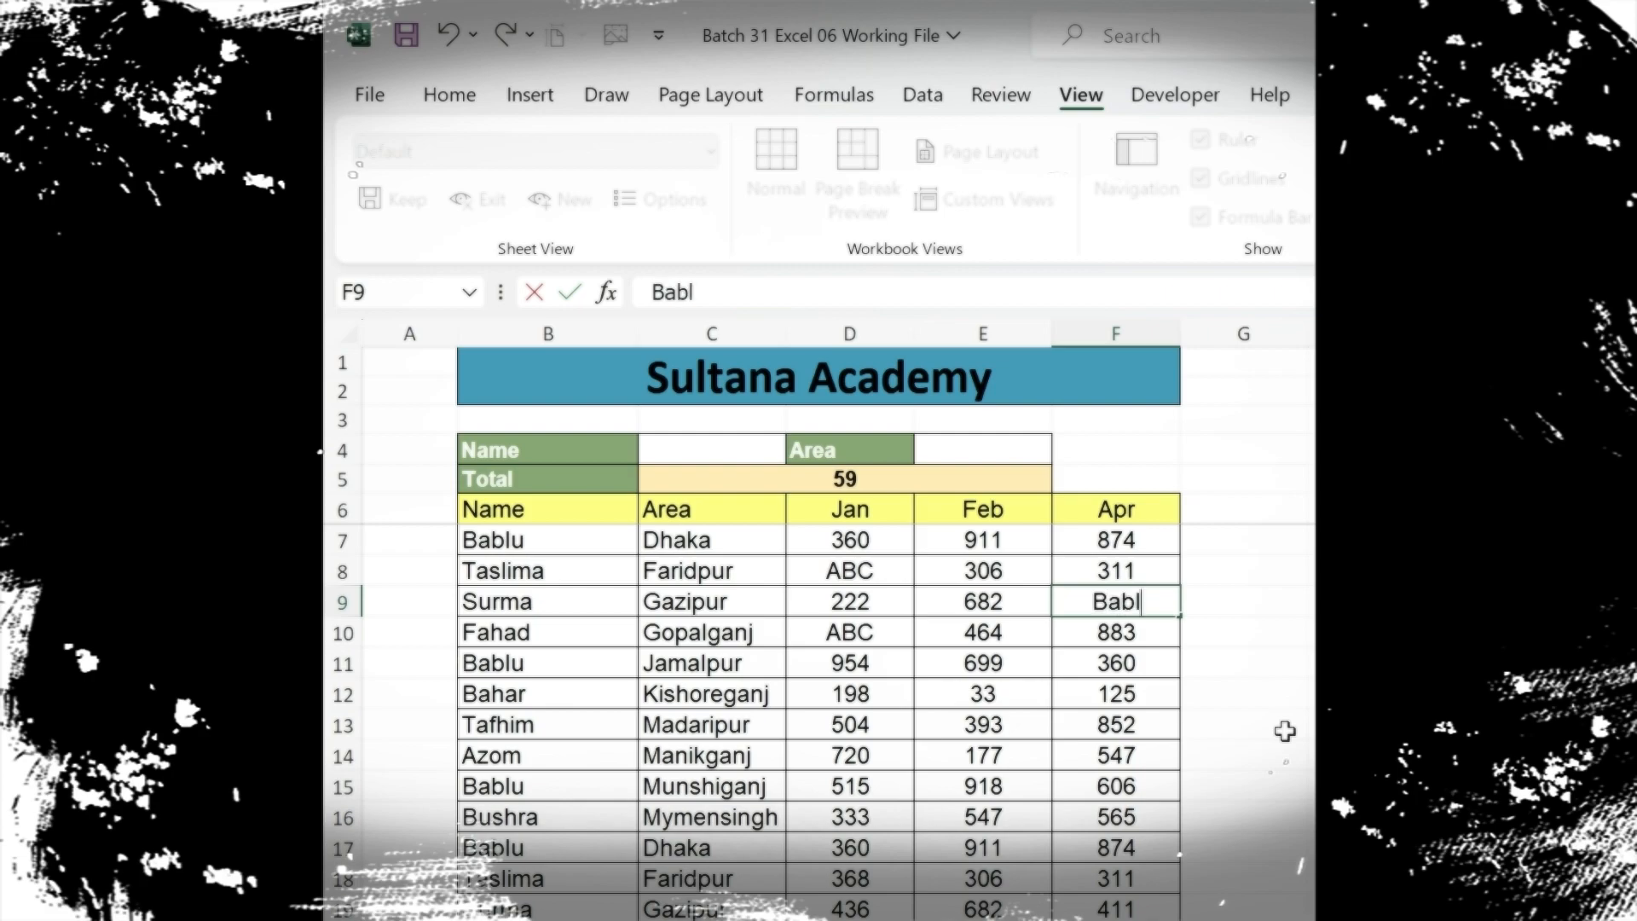
text(u)
click(1285, 730)
Open the COUNTA formula in the Total cell C5.
click(916, 482)
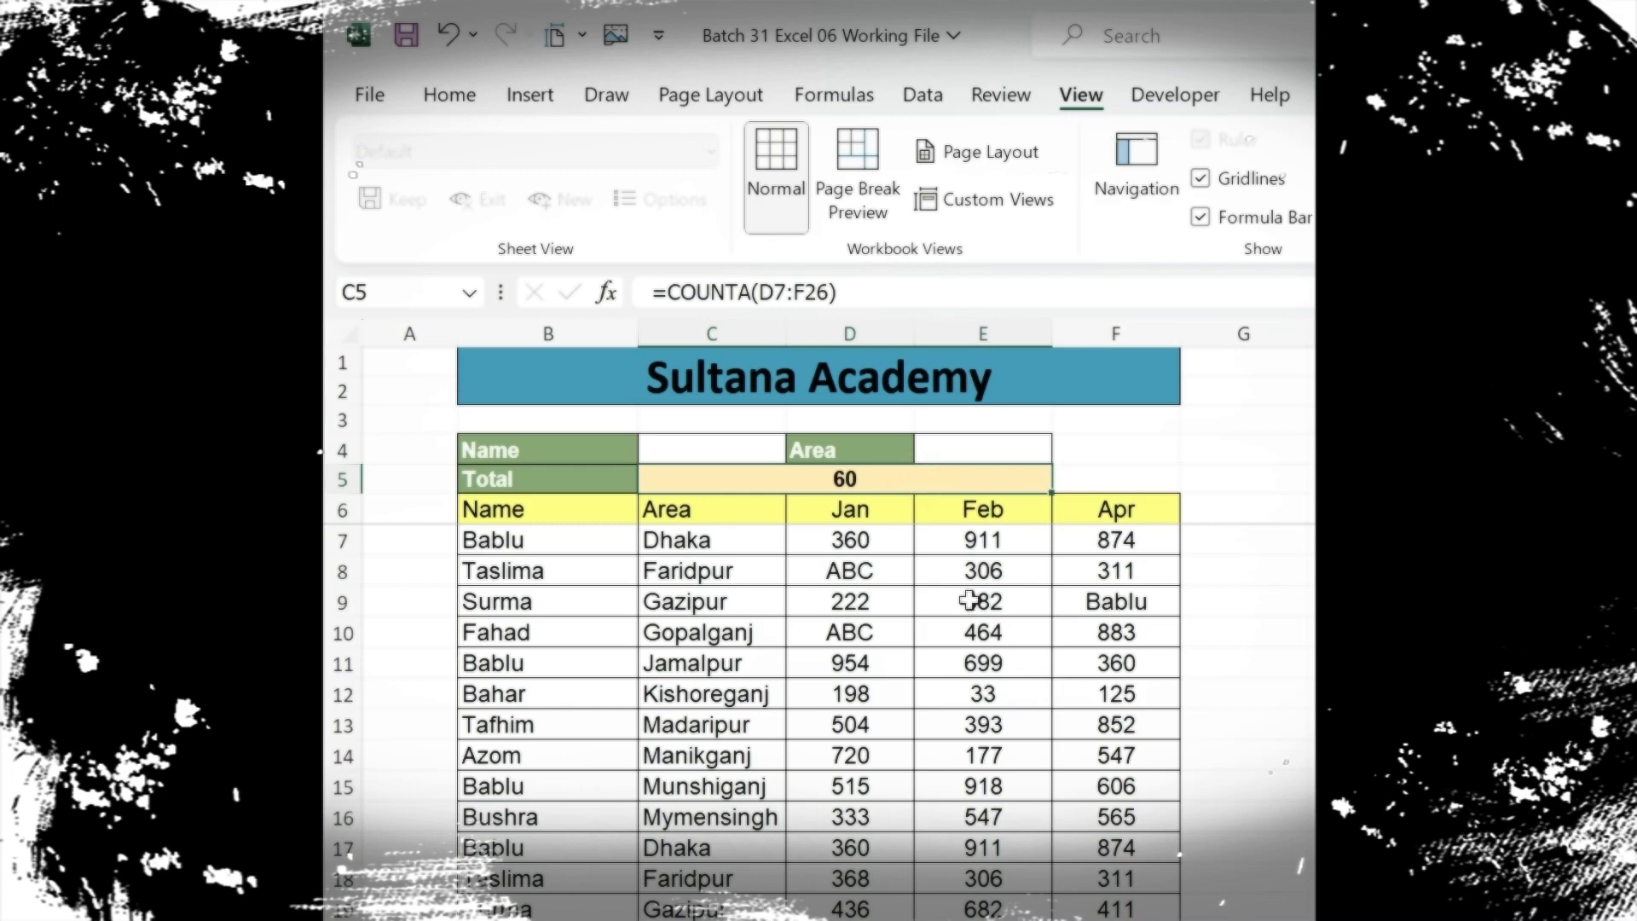
double_click(925, 483)
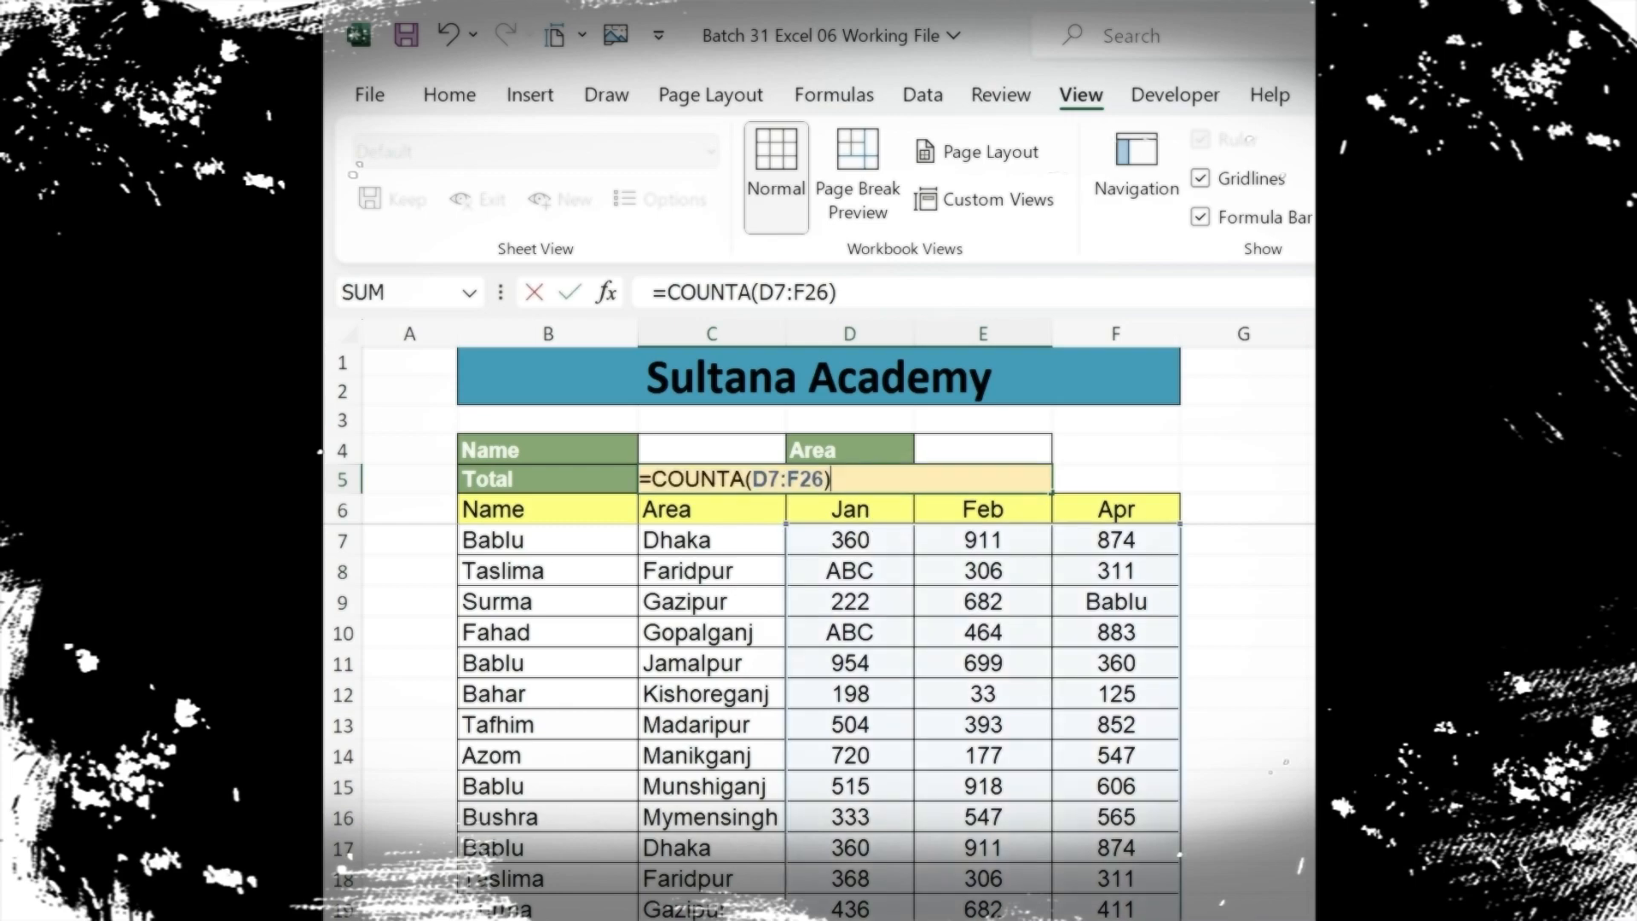